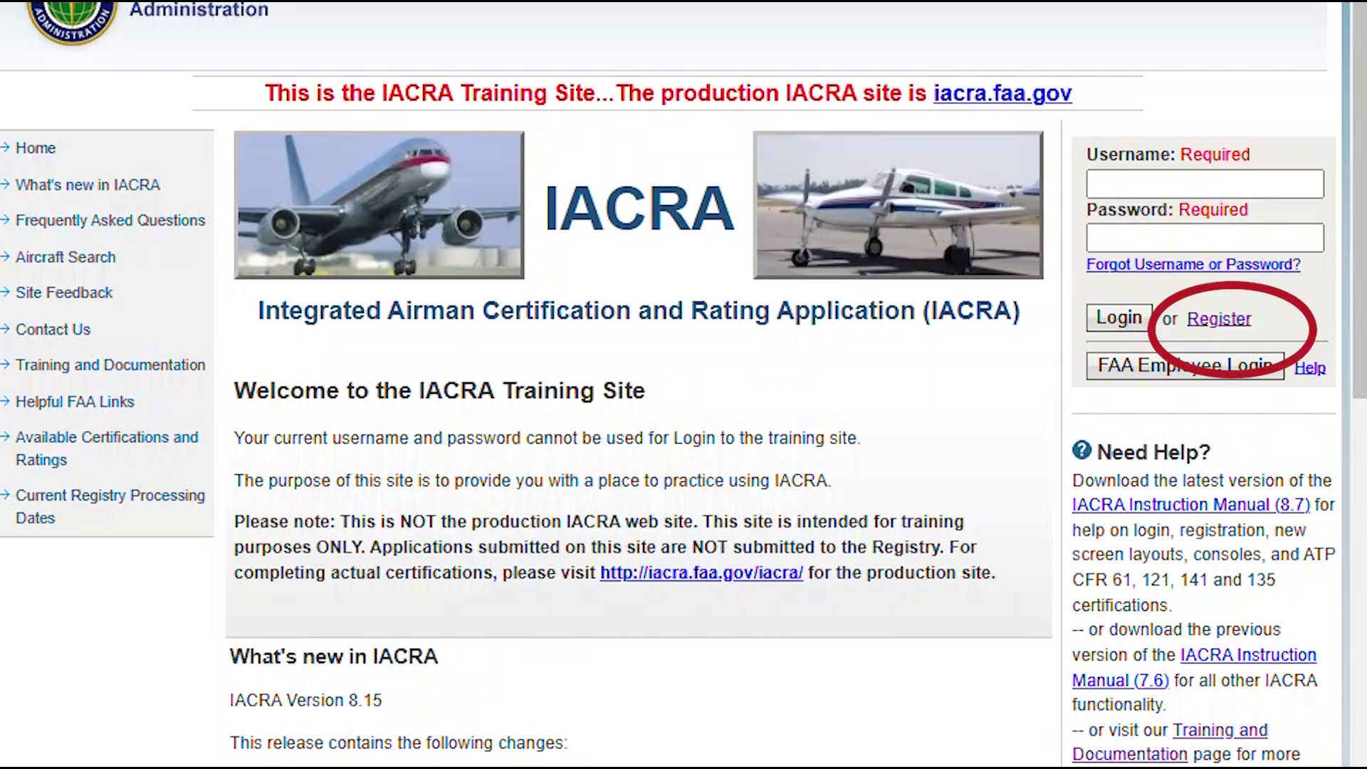
Begin a new IACRA account registration as Applicant and agree to the terms of service
{"action": "left_click", "coordinate": [1219, 319]}
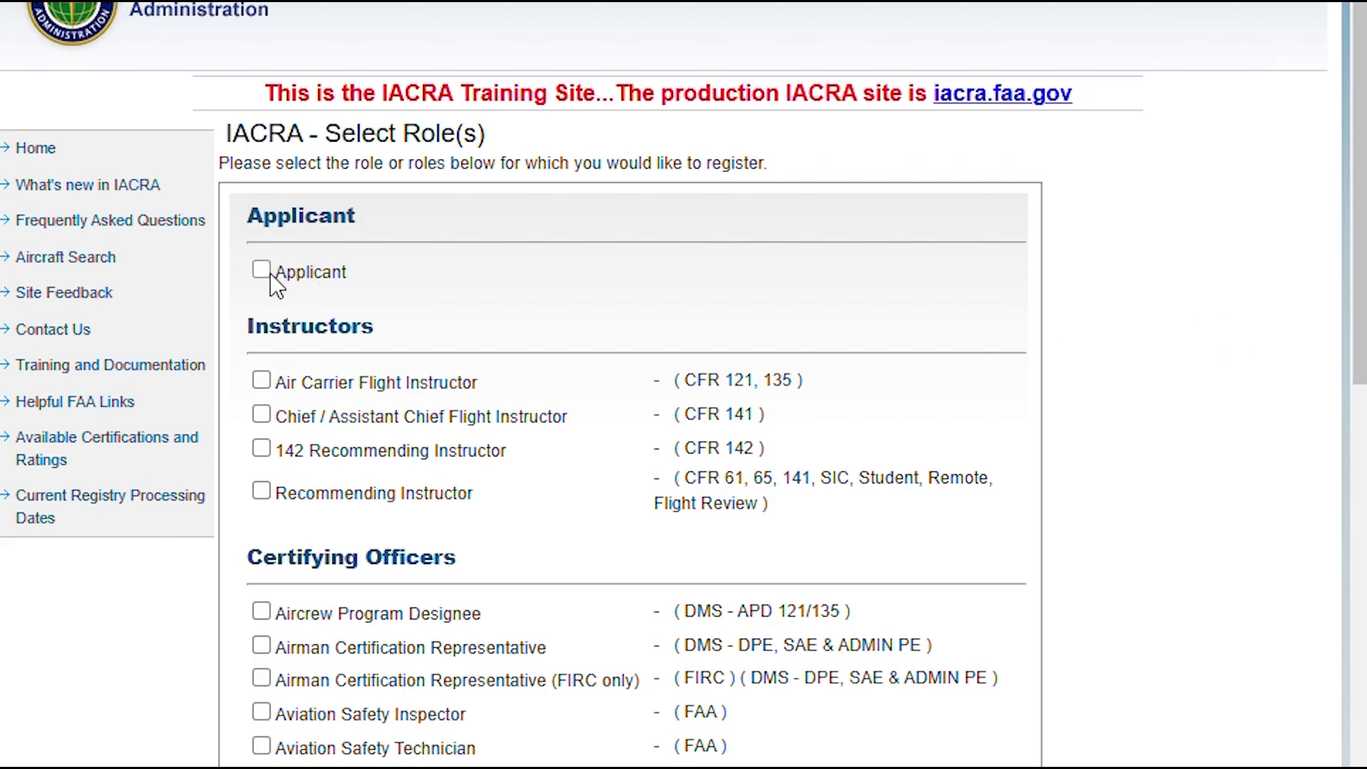
{"action": "left_click_drag", "start_coordinate": [1362, 43], "coordinate": [1309, 500]}
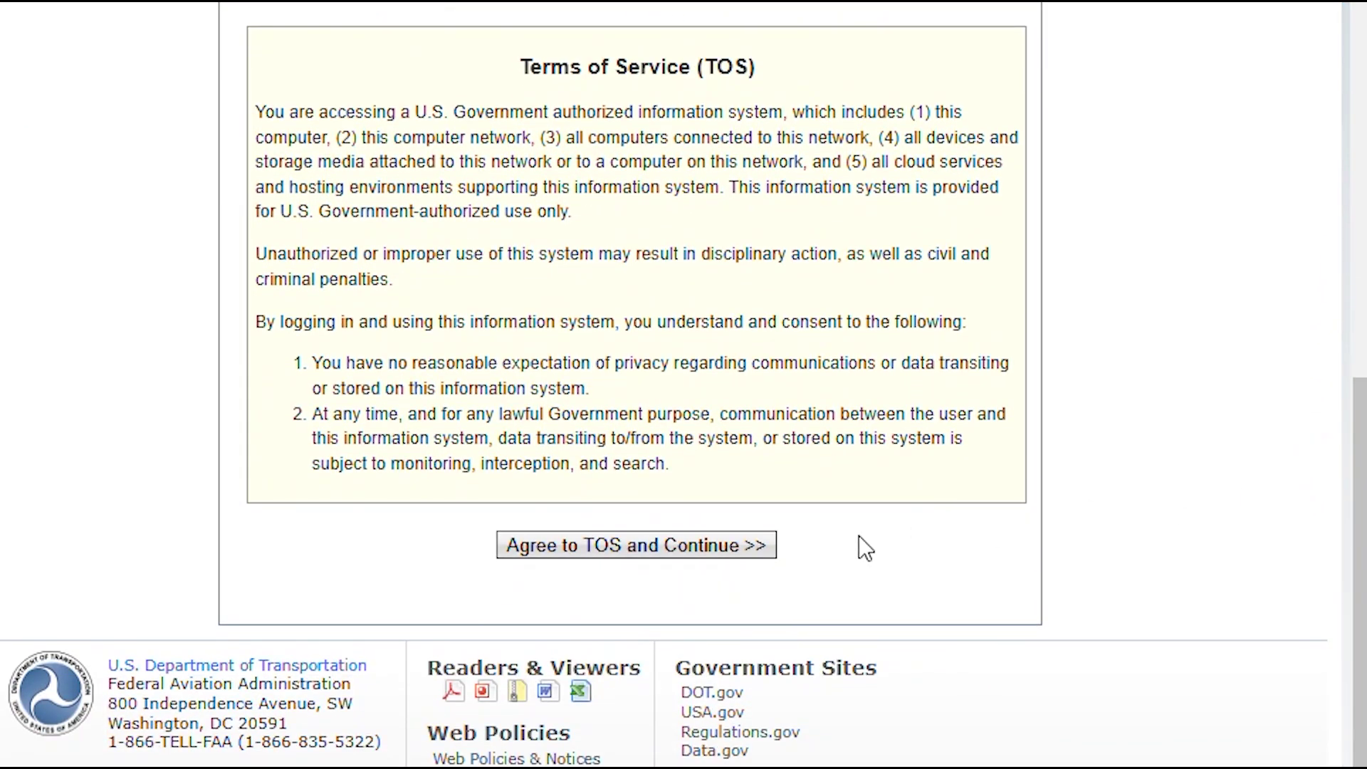
{"action": "left_click", "coordinate": [684, 548]}
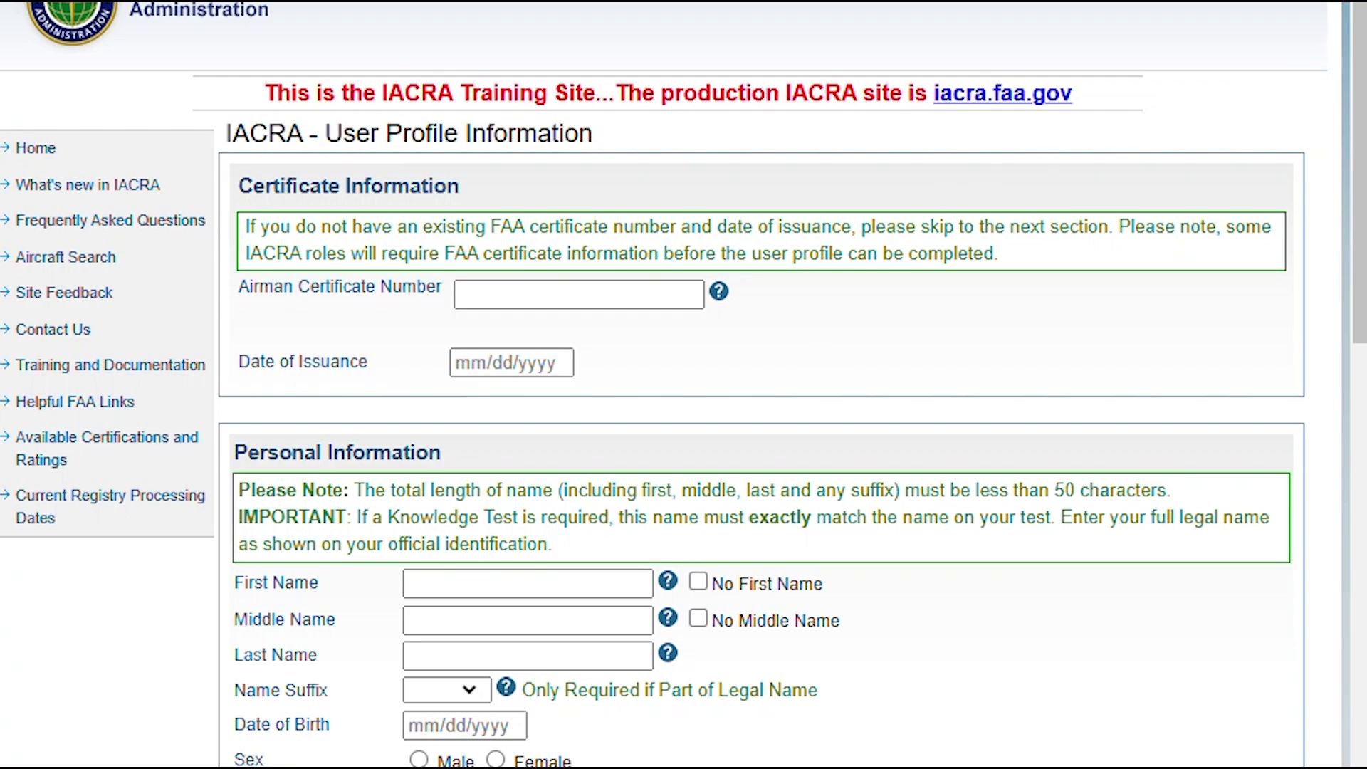
Enter the applicant's first and last name with No Middle Name, birth date and e-mail address
{"action": "scroll", "coordinate": [1336, 158], "scroll_direction": "down", "scroll_amount": 6}
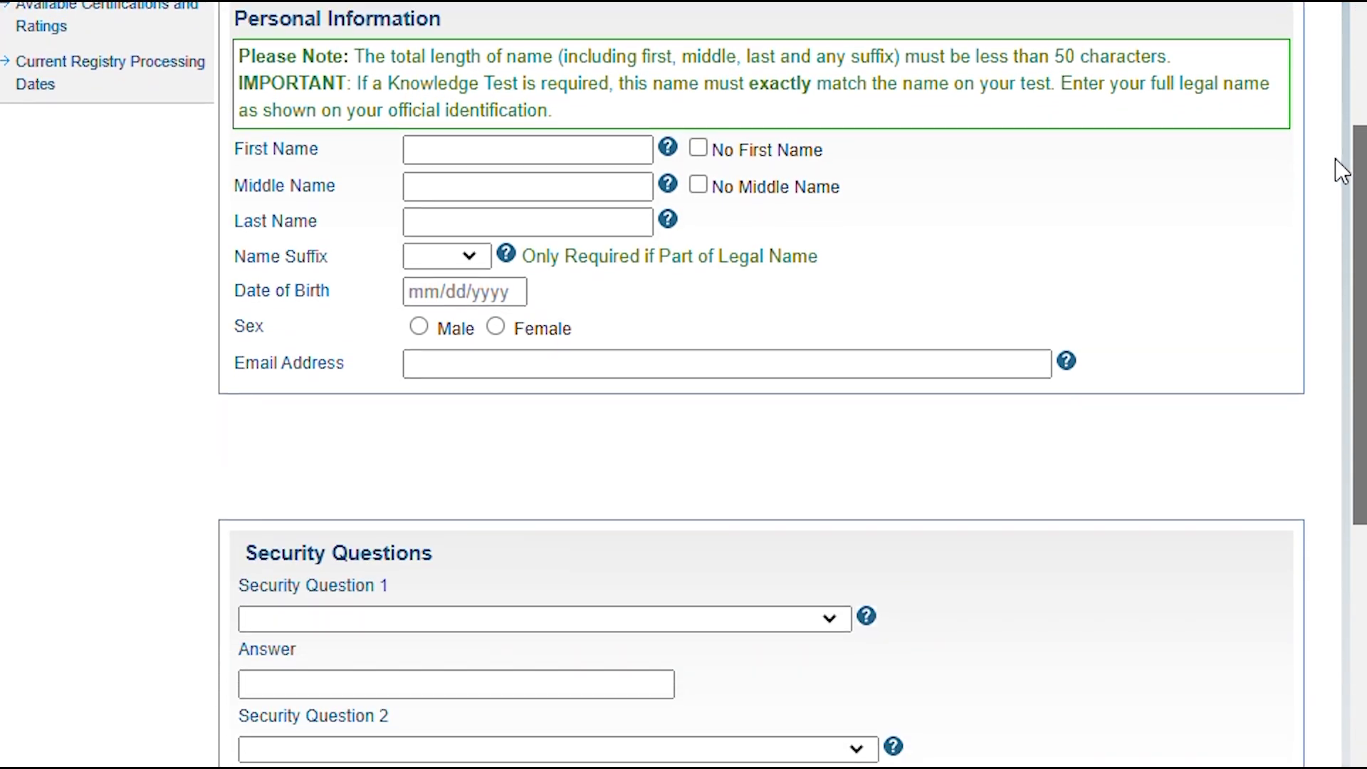
{"action": "scroll", "coordinate": [1334, 187], "scroll_direction": "down", "scroll_amount": 1}
{"action": "left_click", "coordinate": [614, 69]}
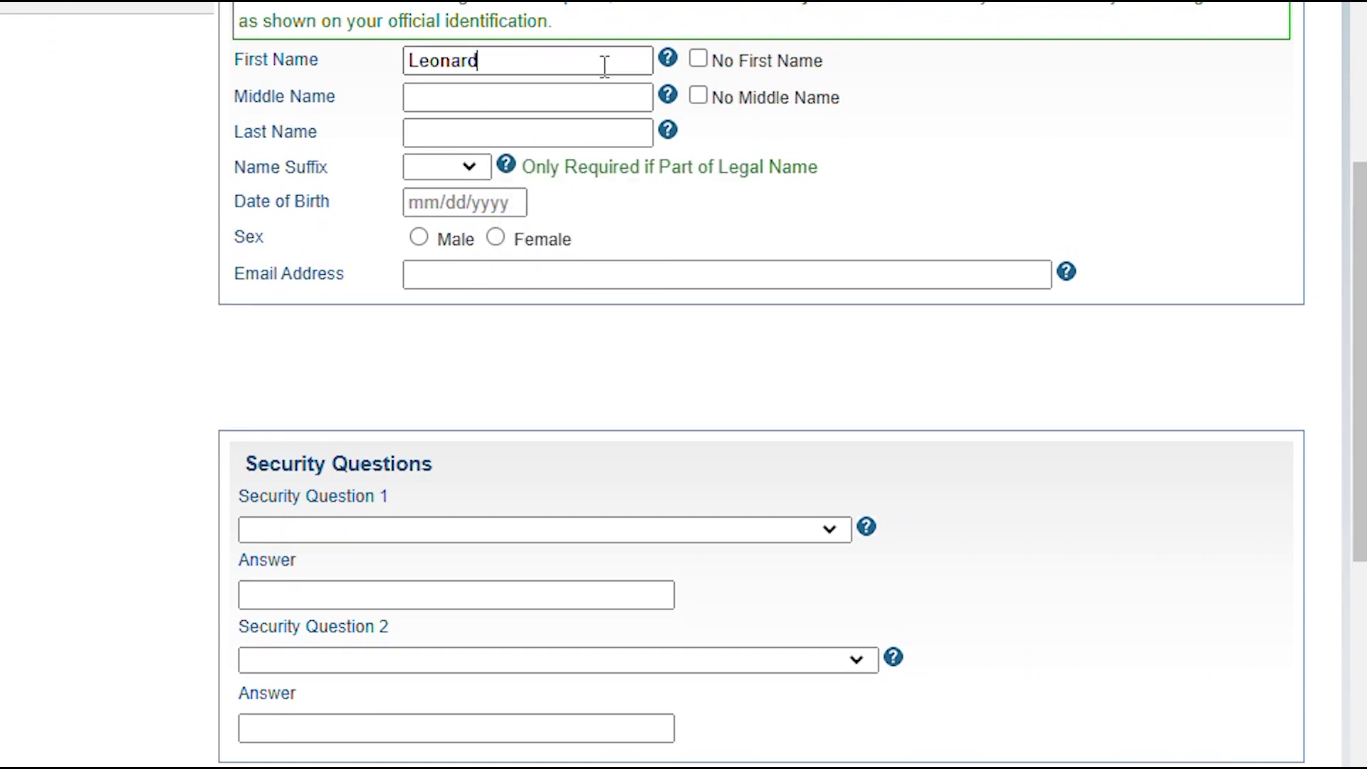
{"action": "left_click", "coordinate": [698, 96]}
{"action": "left_click", "coordinate": [546, 128]}
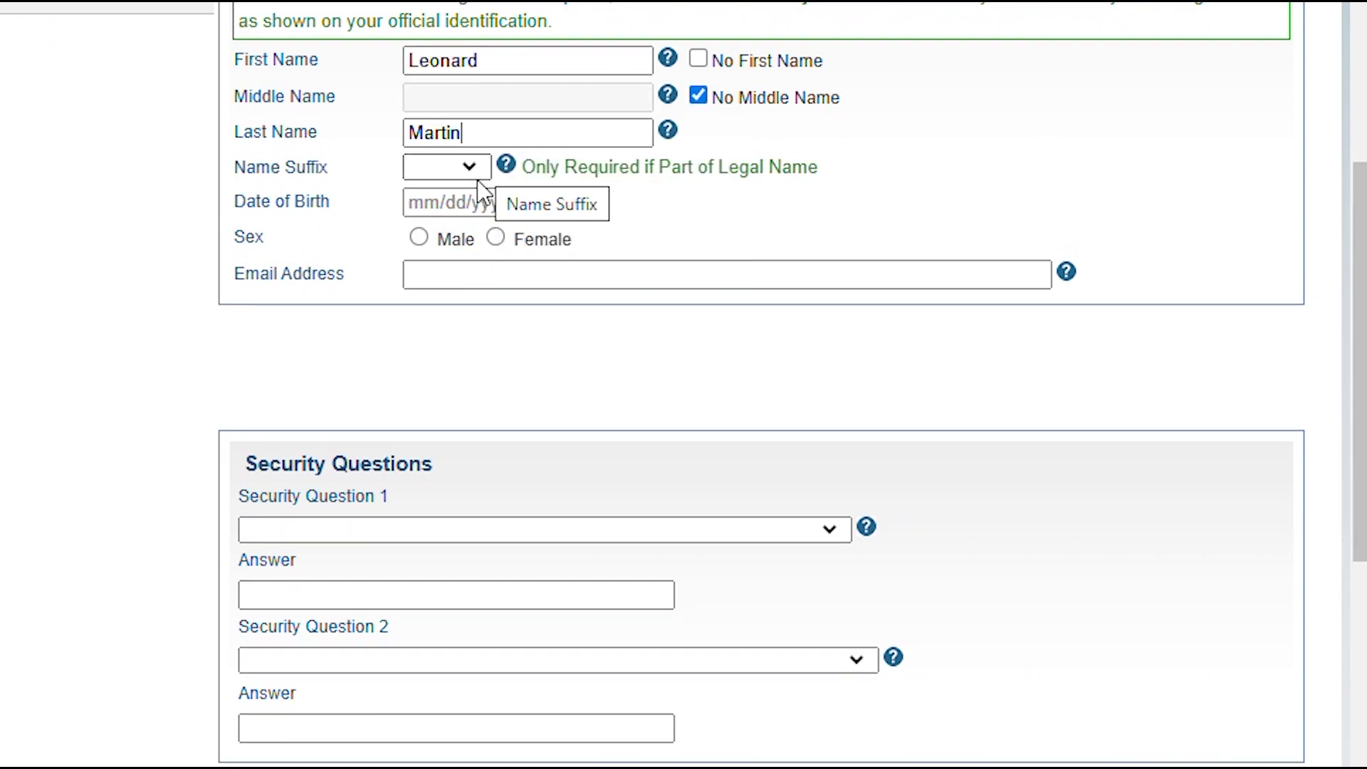
{"action": "left_click", "coordinate": [470, 207]}
{"action": "left_click", "coordinate": [930, 82]}
{"action": "left_click", "coordinate": [472, 270]}
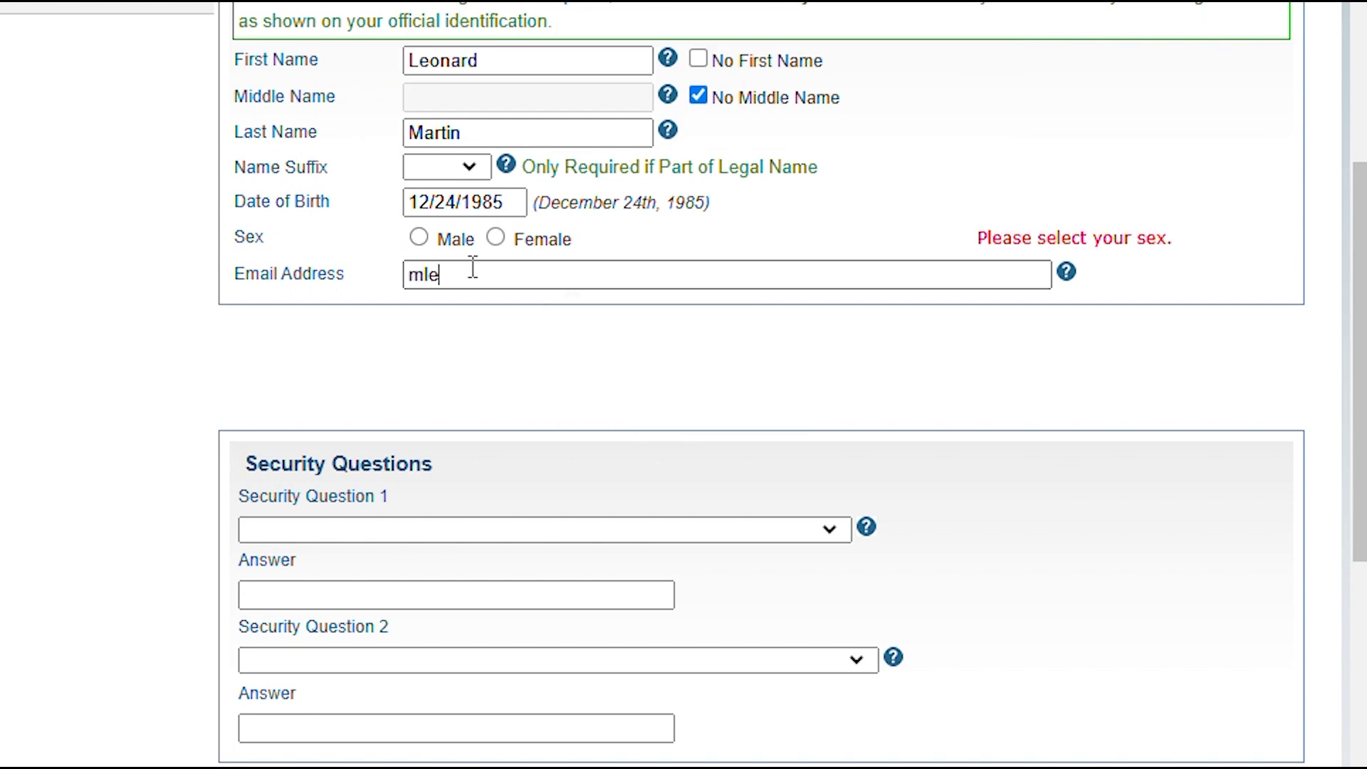
Choose the childhood phone number and first car or bike security questions and enter their answers
{"action": "left_click", "coordinate": [830, 533]}
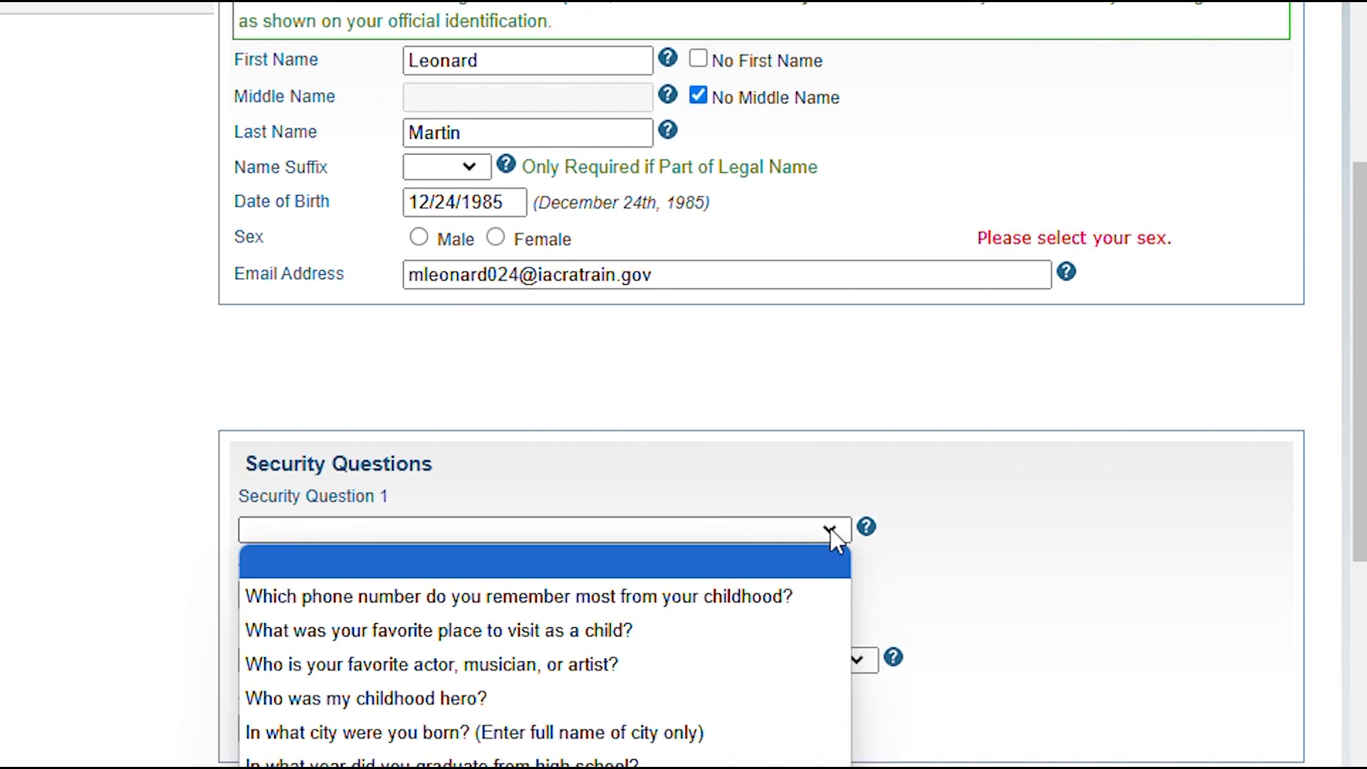
{"action": "left_click", "coordinate": [760, 597]}
{"action": "left_click", "coordinate": [589, 586]}
{"action": "type", "text": "86"}
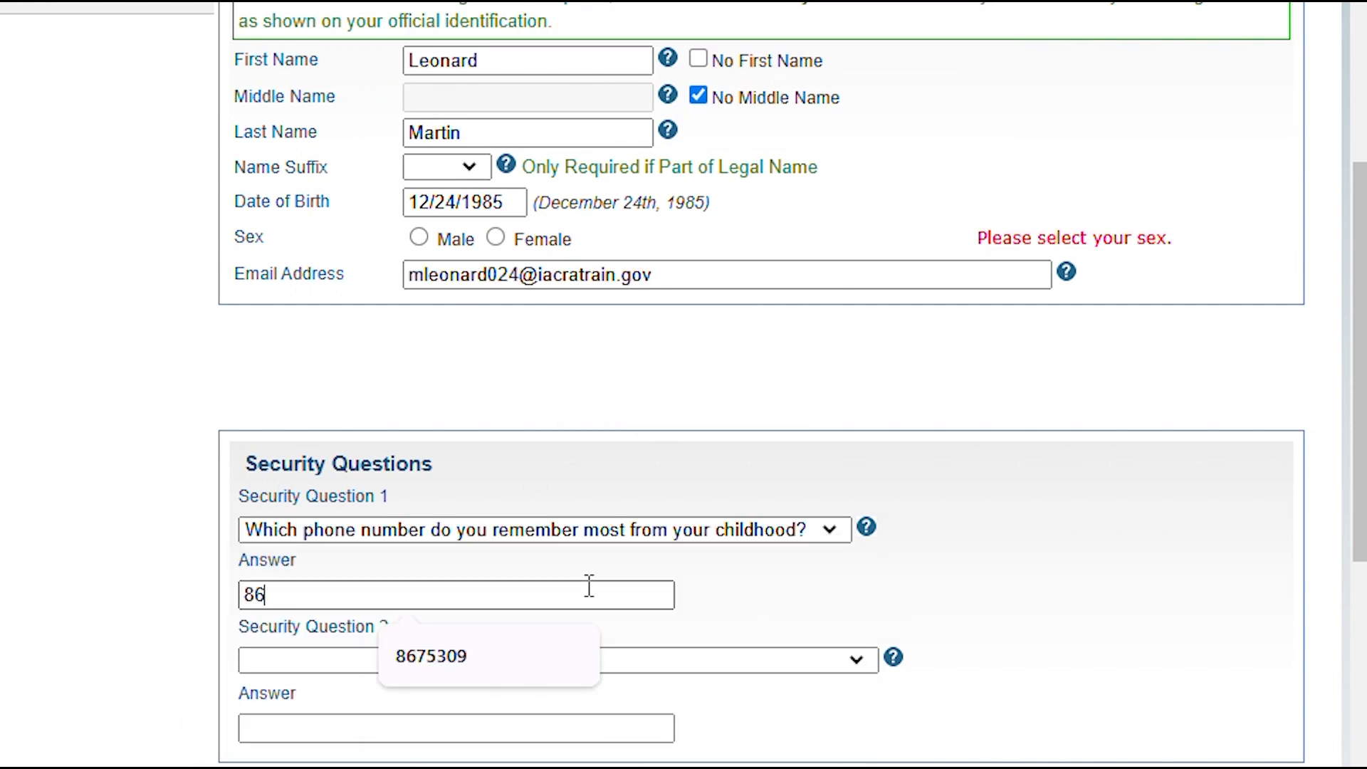
{"action": "type", "text": "75309"}
{"action": "left_click", "coordinate": [565, 663]}
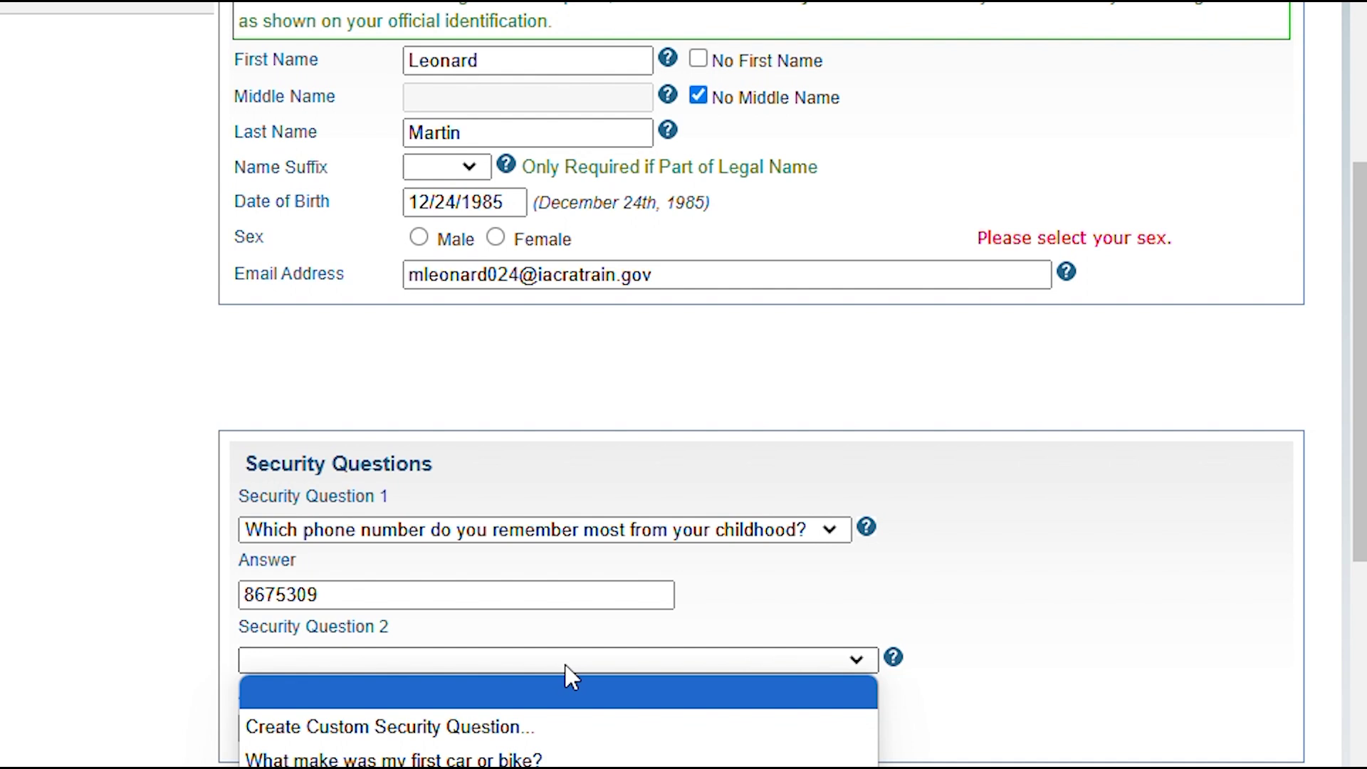
{"action": "left_click", "coordinate": [534, 753]}
{"action": "left_click", "coordinate": [524, 734]}
{"action": "type", "text": "V"}
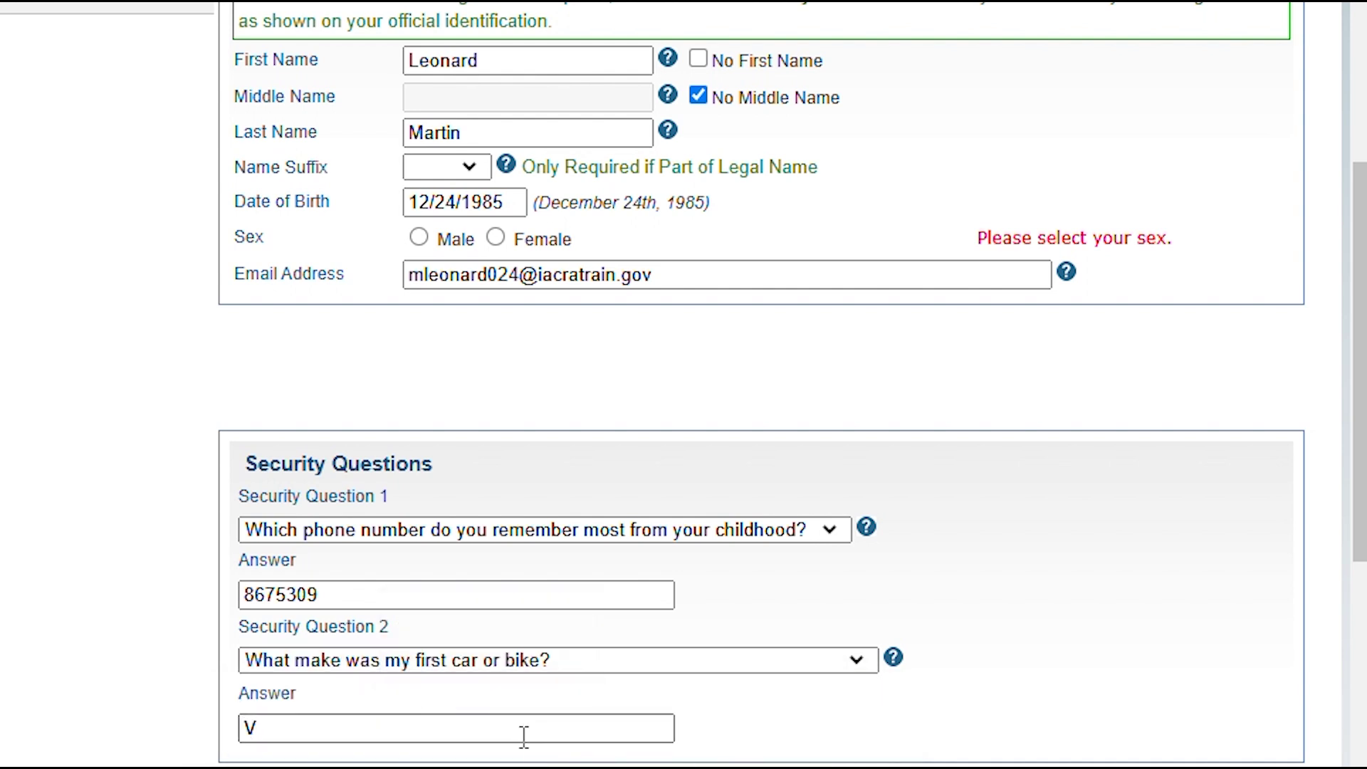
{"action": "type", "text": "W bug"}
Enter the new account's username and password, then confirm the password
{"action": "left_click_drag", "start_coordinate": [1360, 434], "coordinate": [1358, 682]}
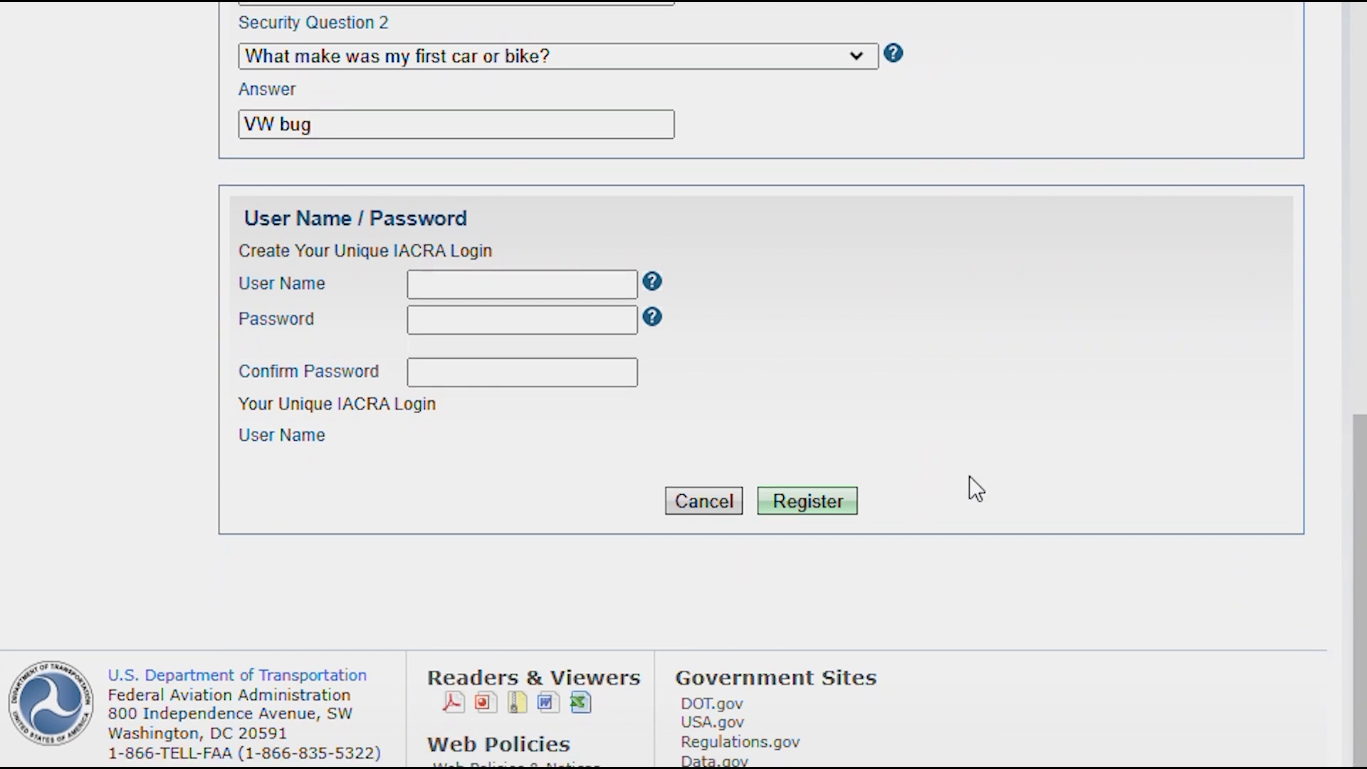
{"action": "left_click", "coordinate": [574, 289]}
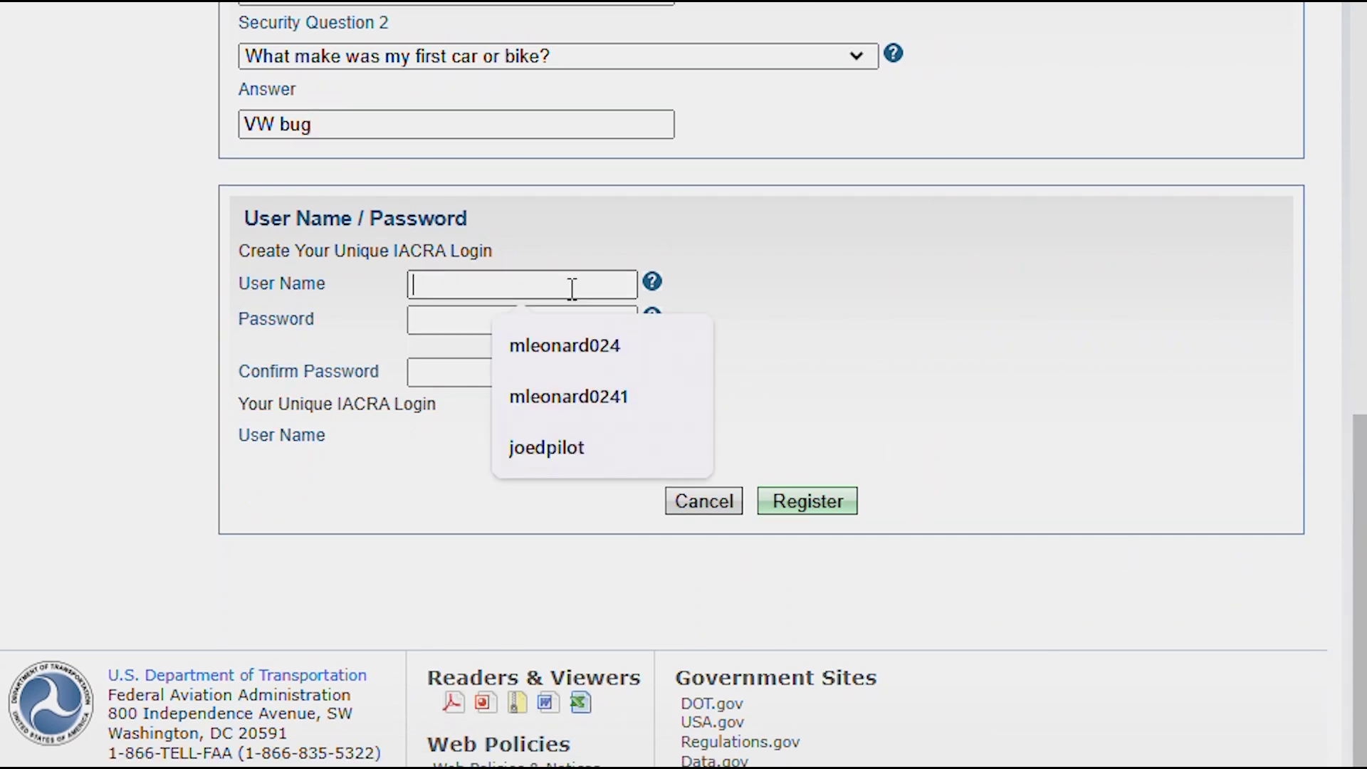
{"action": "key", "text": "Tab"}
{"action": "type", "text": "P"}
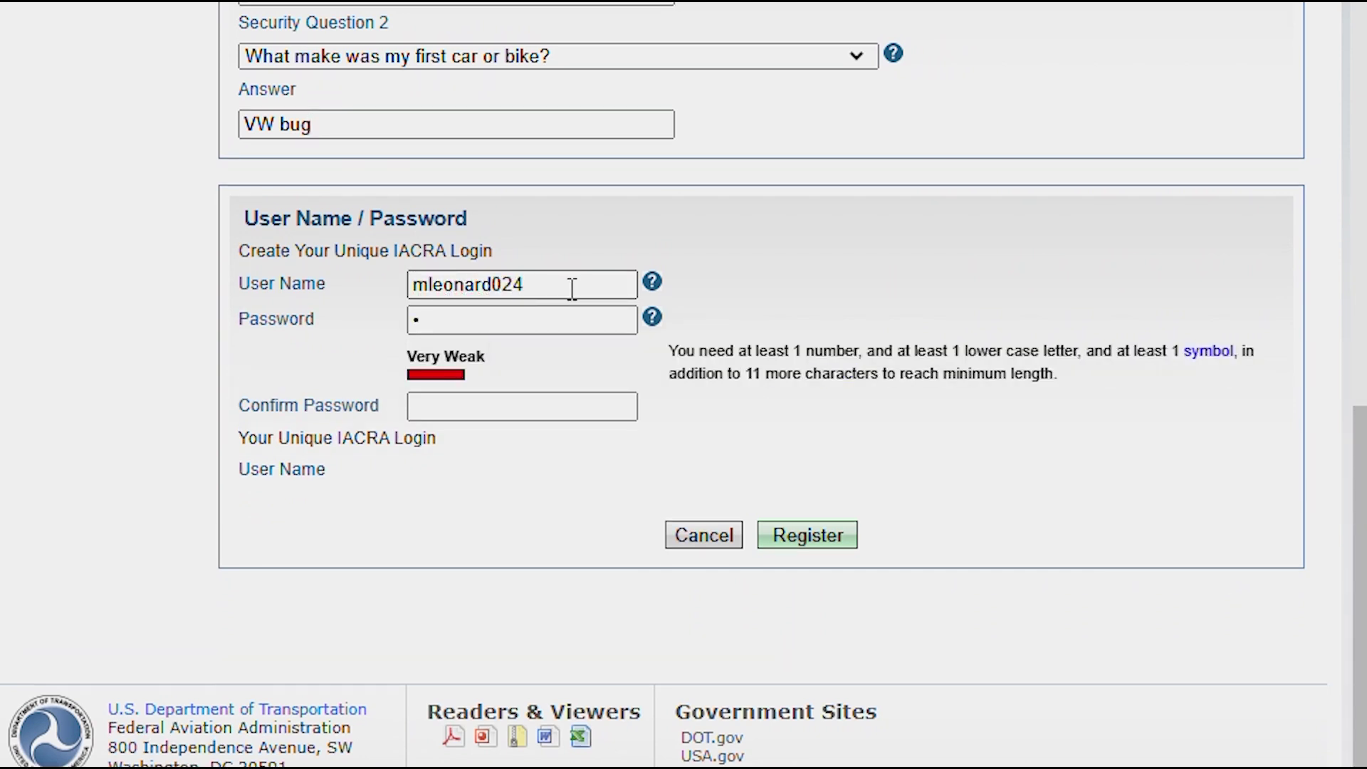
{"action": "type", "text": "assword123!"}
{"action": "left_click", "coordinate": [546, 394]}
{"action": "type", "text": "Password123!"}
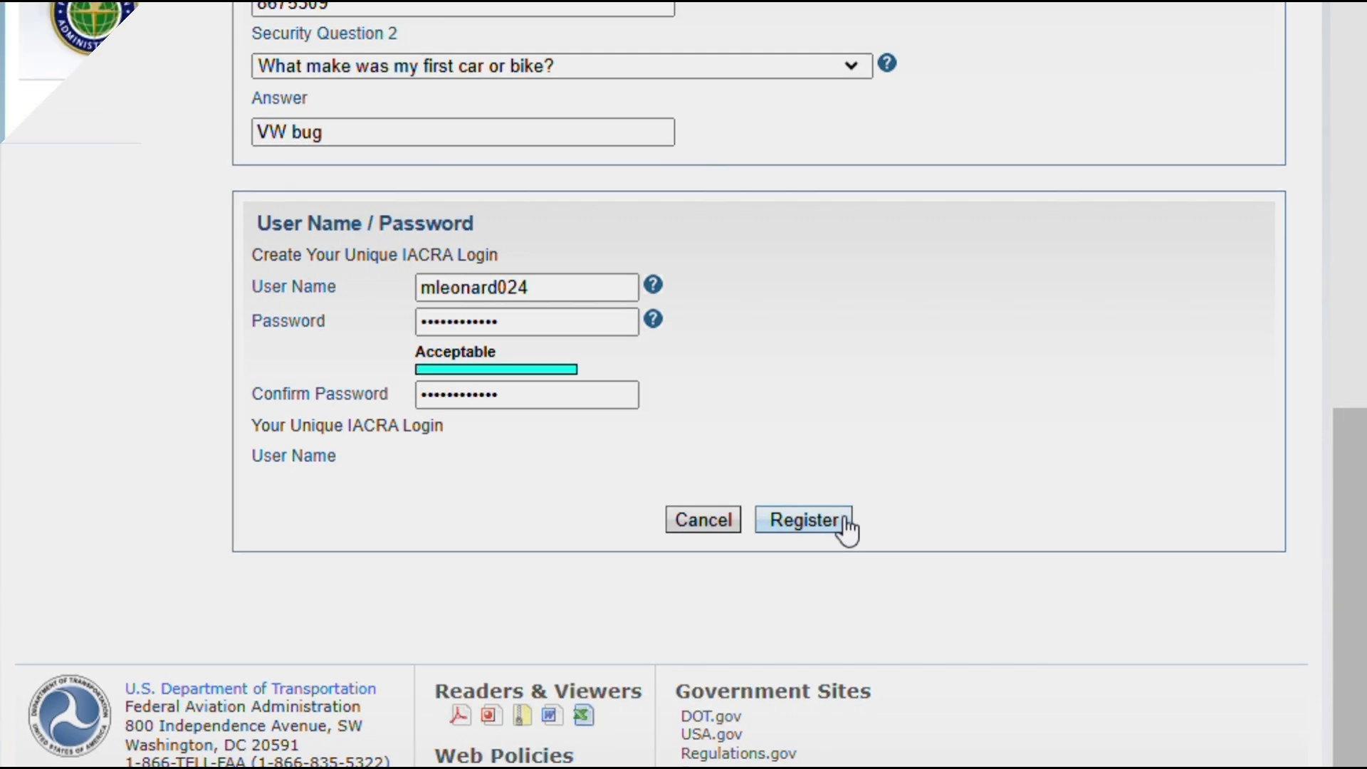
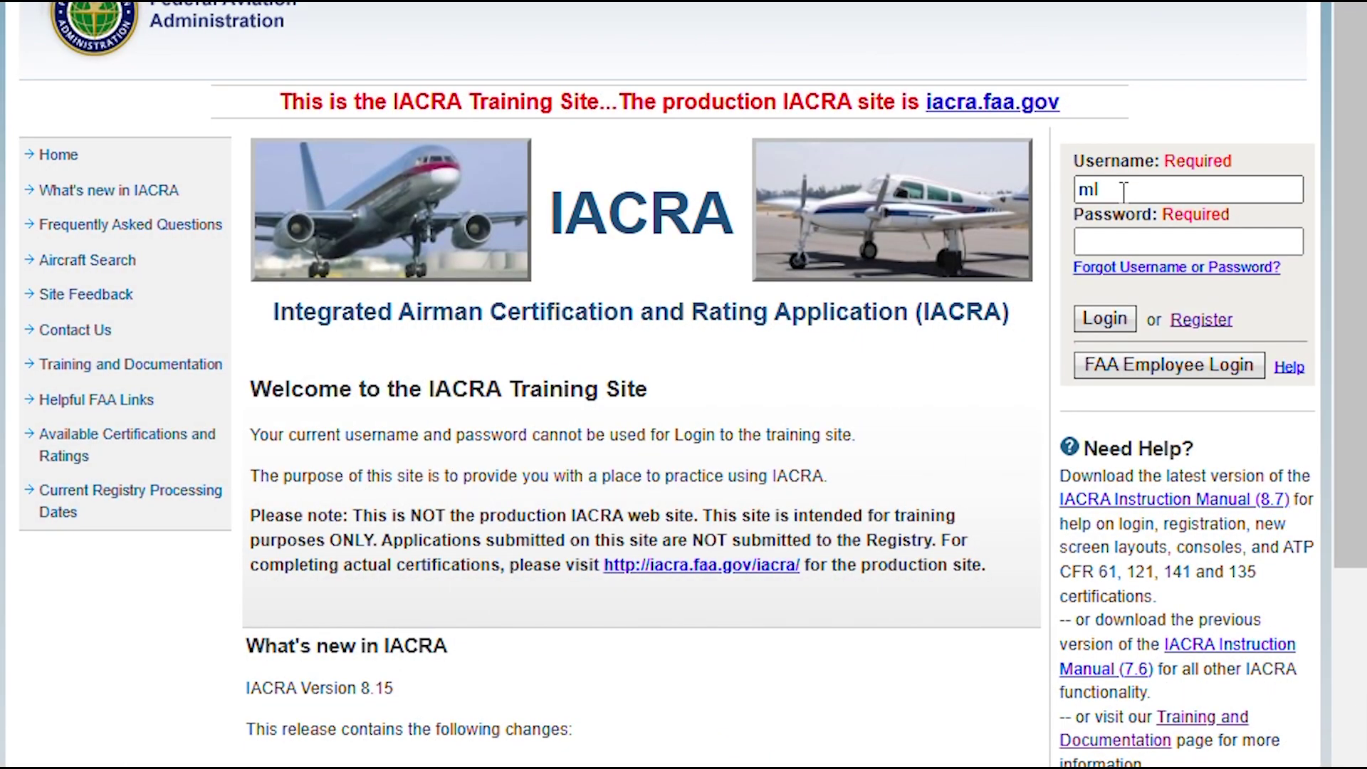
Log in with the new account's username and password and accept the terms as APPLICANT
{"action": "left_click", "coordinate": [1135, 242]}
{"action": "type", "text": "********"}
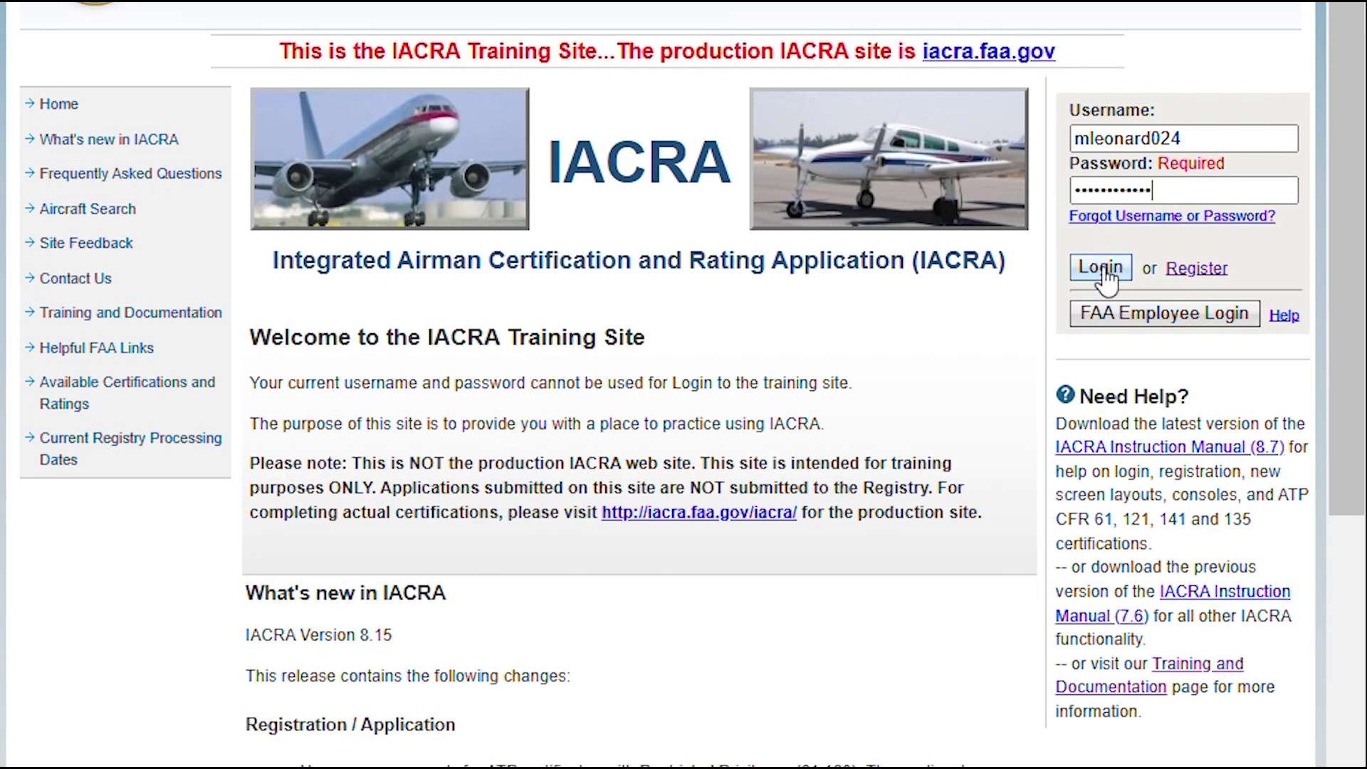
{"action": "left_click", "coordinate": [1105, 272]}
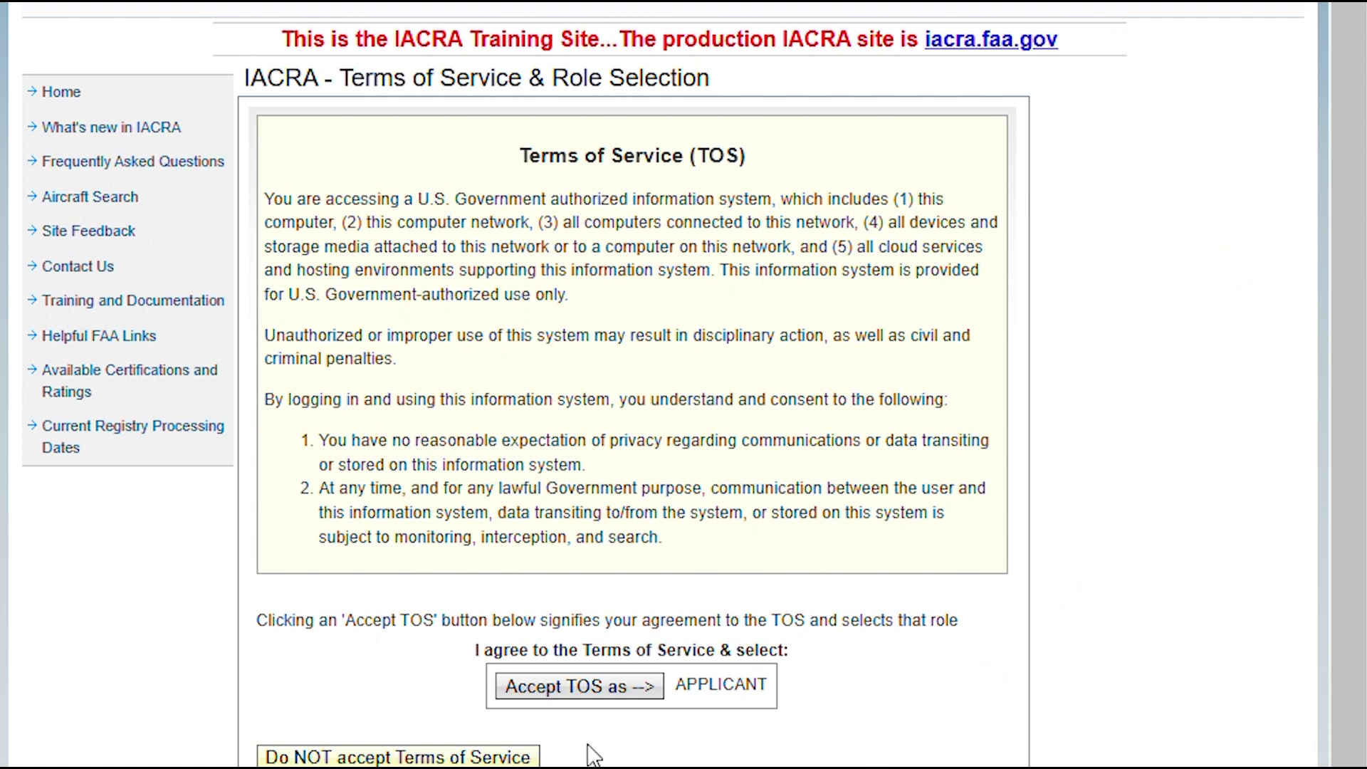
{"action": "left_click", "coordinate": [578, 688]}
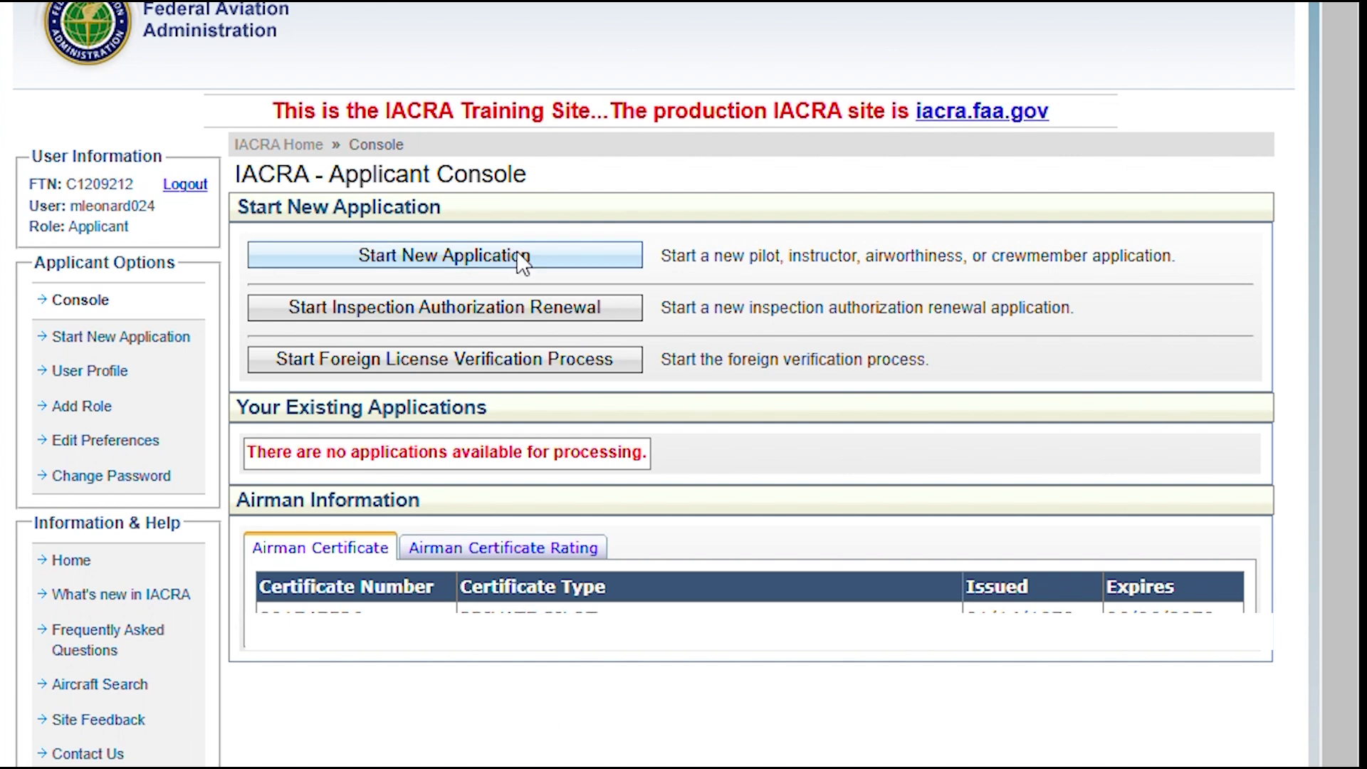
Start a new Pilot application with Student Pilot as the certification
{"action": "left_click", "coordinate": [517, 253]}
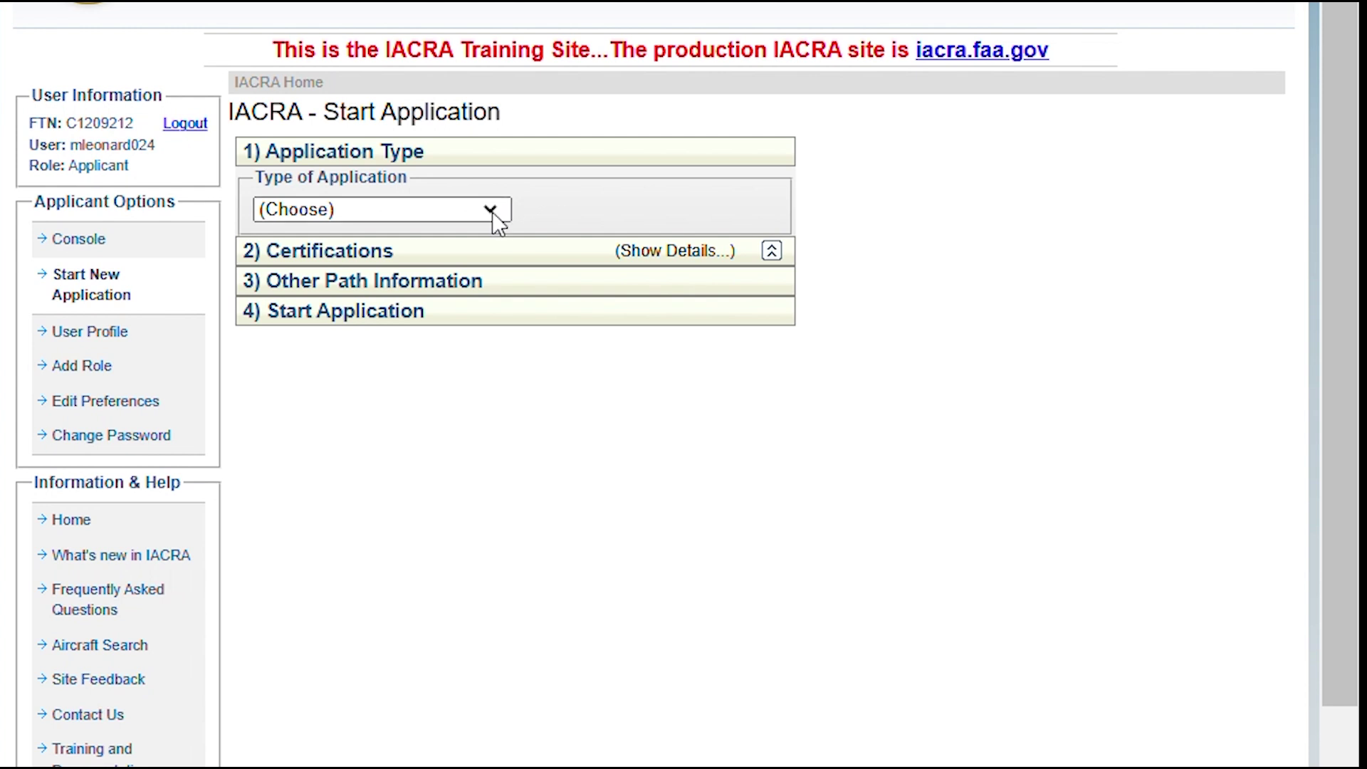
{"action": "left_click", "coordinate": [491, 210]}
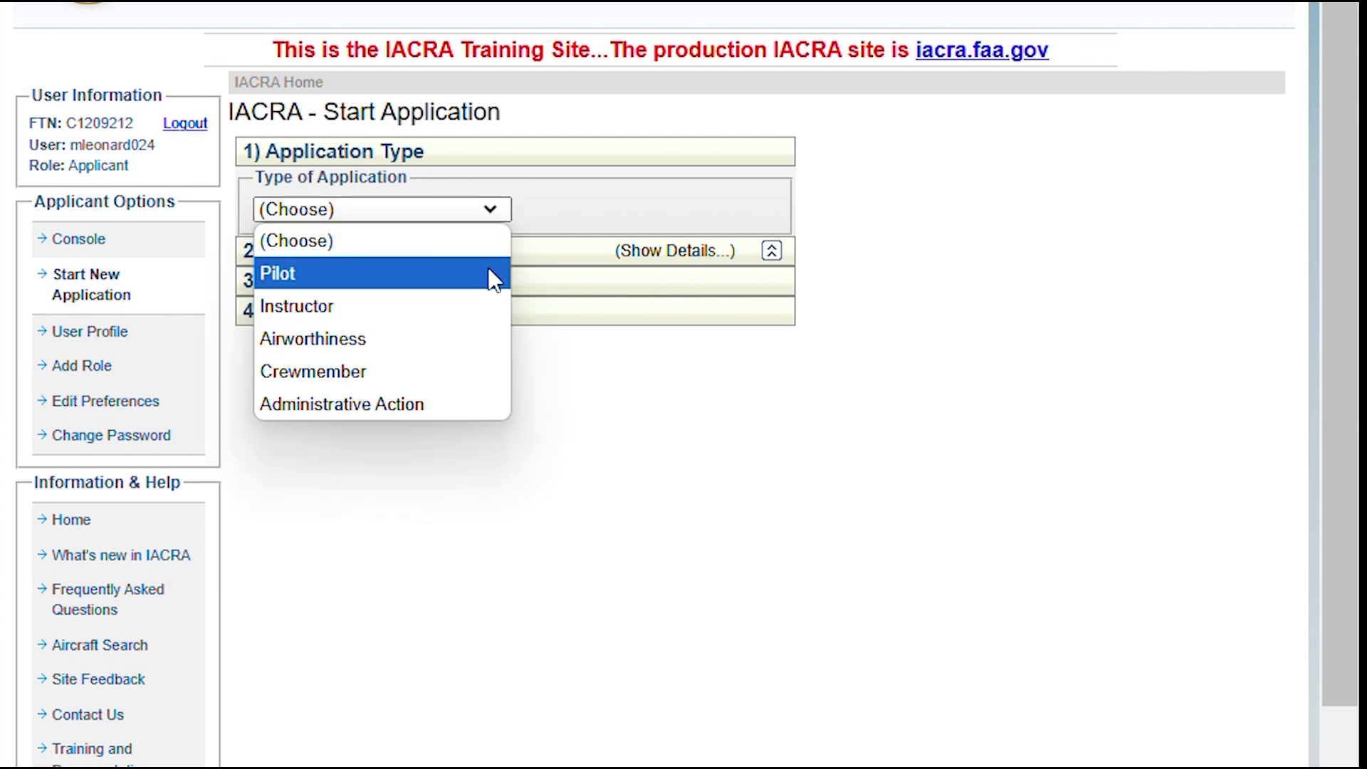
{"action": "left_click", "coordinate": [488, 274]}
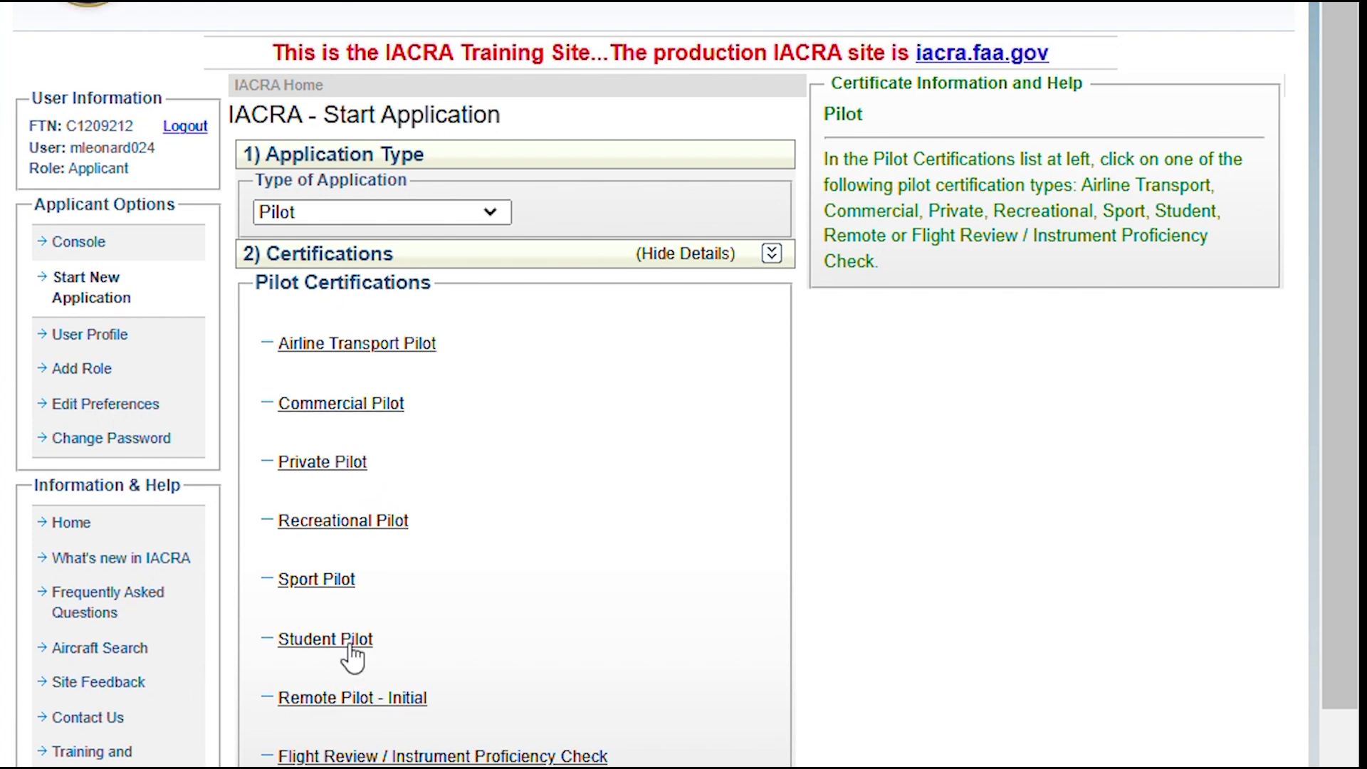
{"action": "left_click", "coordinate": [350, 648]}
{"action": "scroll", "coordinate": [361, 655], "scroll_direction": "down", "scroll_amount": 5}
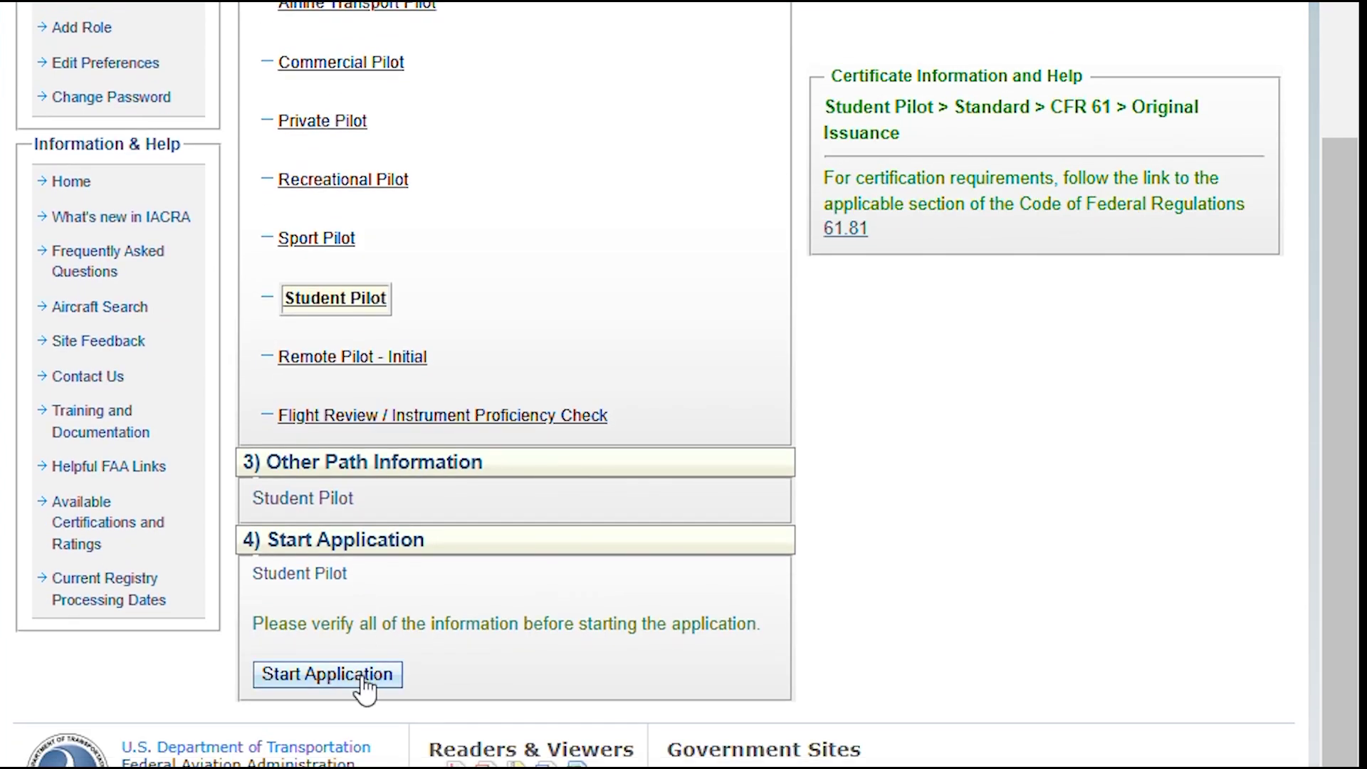
{"action": "left_click", "coordinate": [361, 673]}
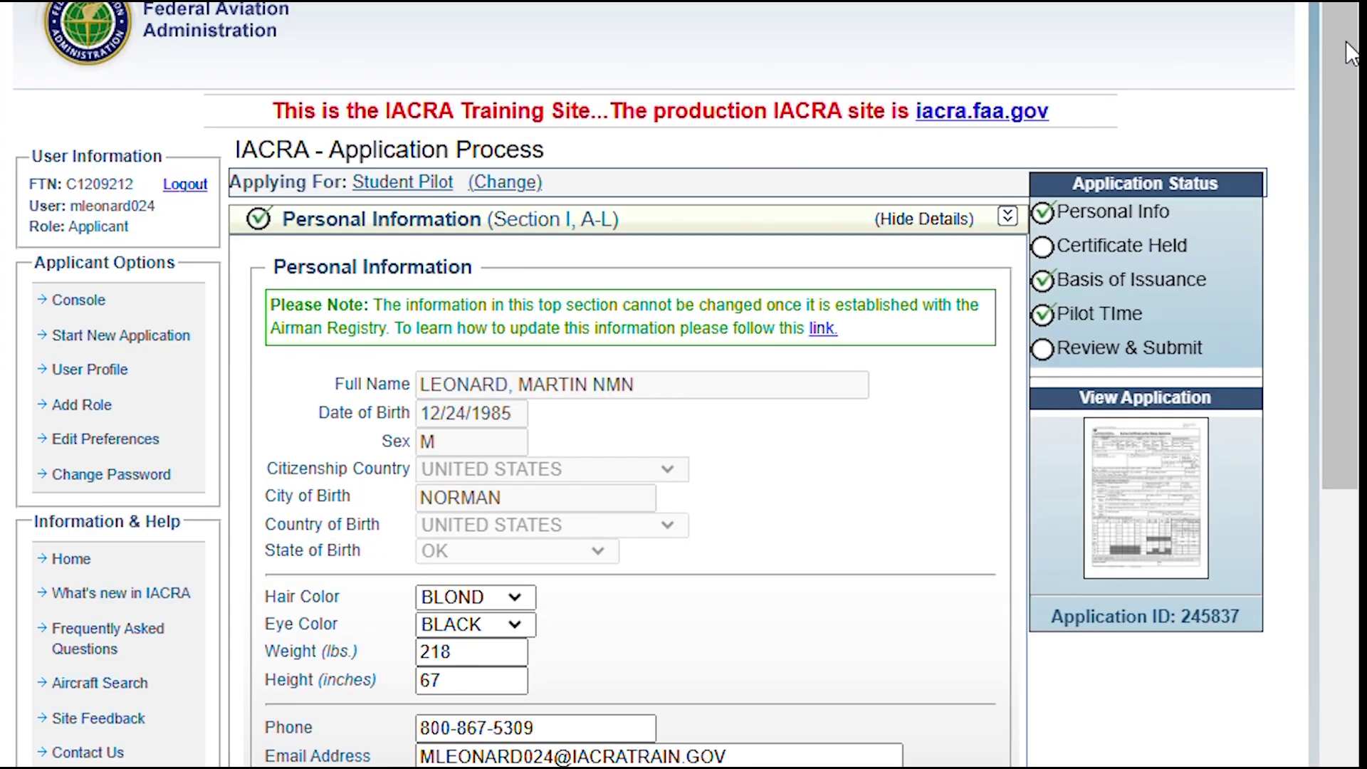
{"action": "left_click_drag", "start_coordinate": [1346, 41], "coordinate": [1332, 172]}
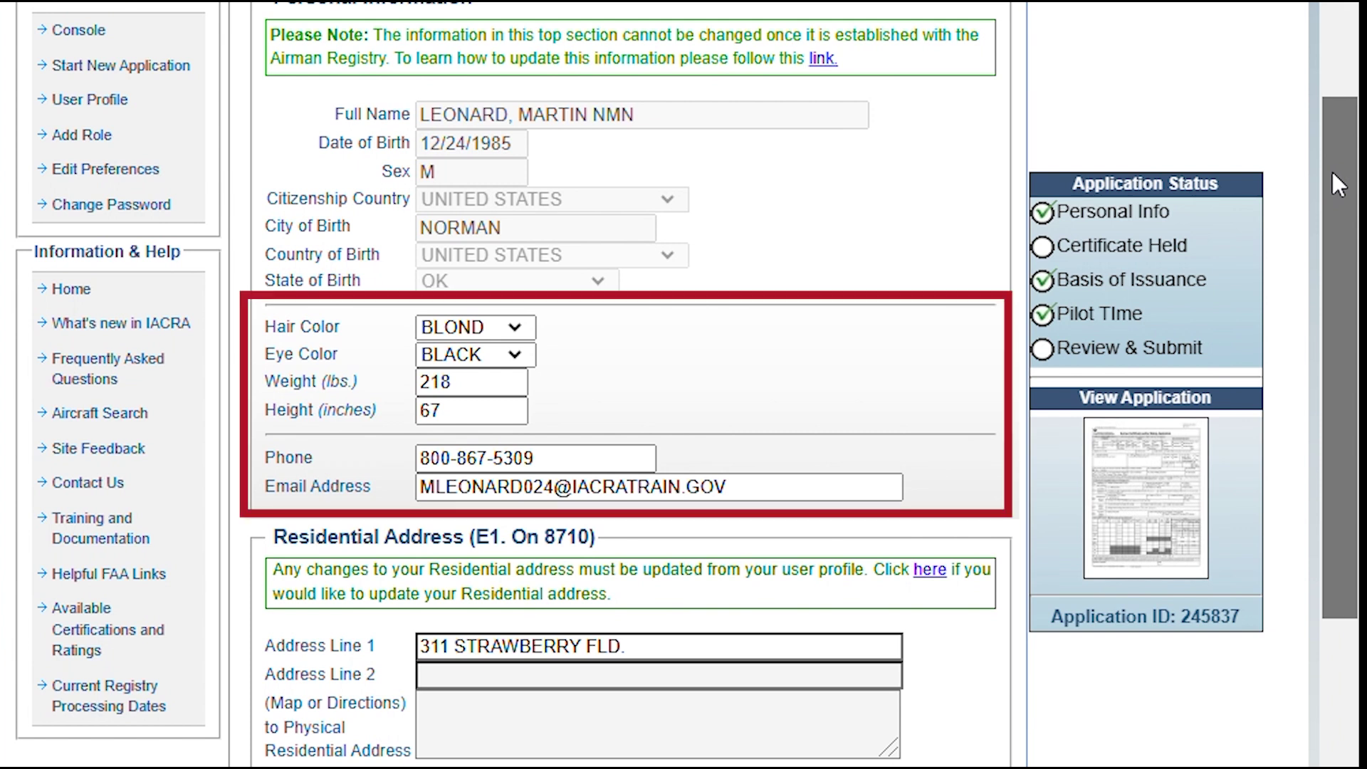
{"action": "left_click_drag", "start_coordinate": [1331, 173], "coordinate": [1355, 346]}
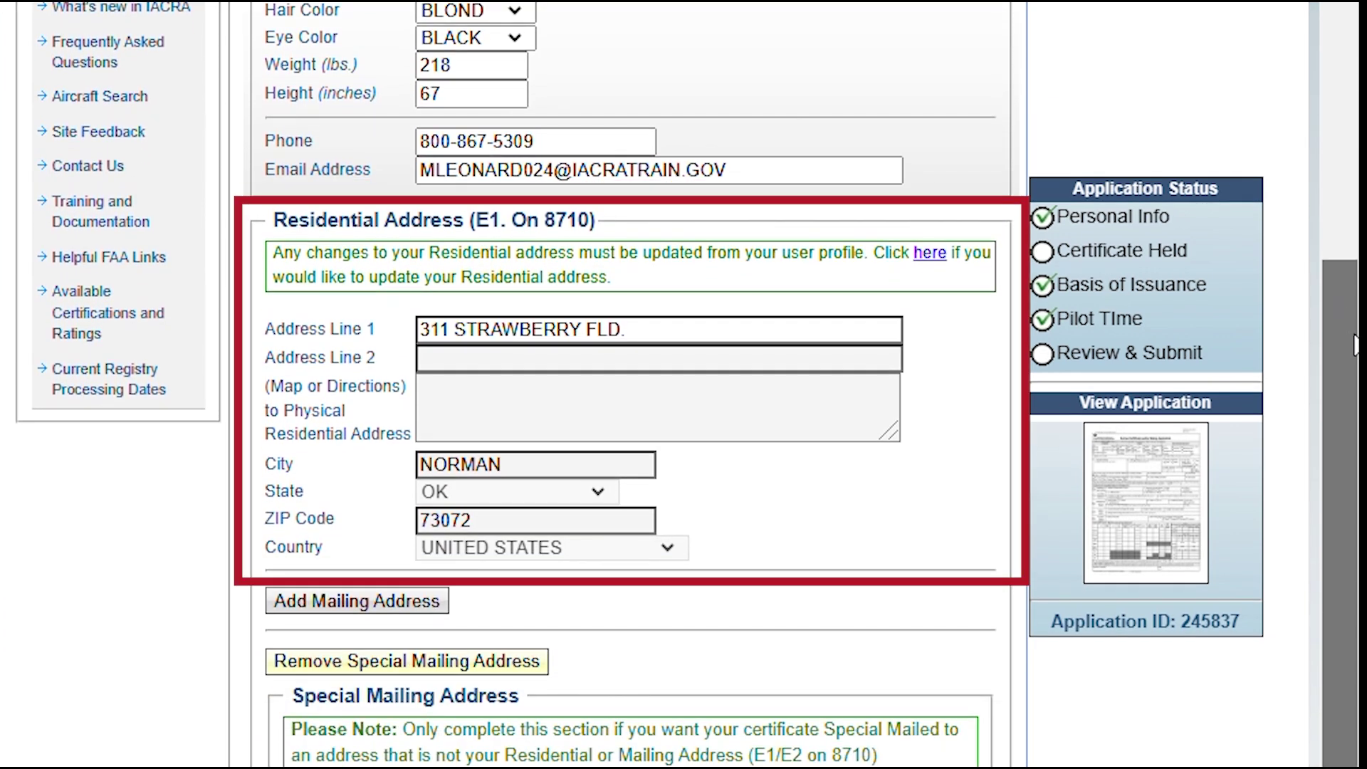
{"action": "left_click_drag", "start_coordinate": [1356, 346], "coordinate": [1355, 524]}
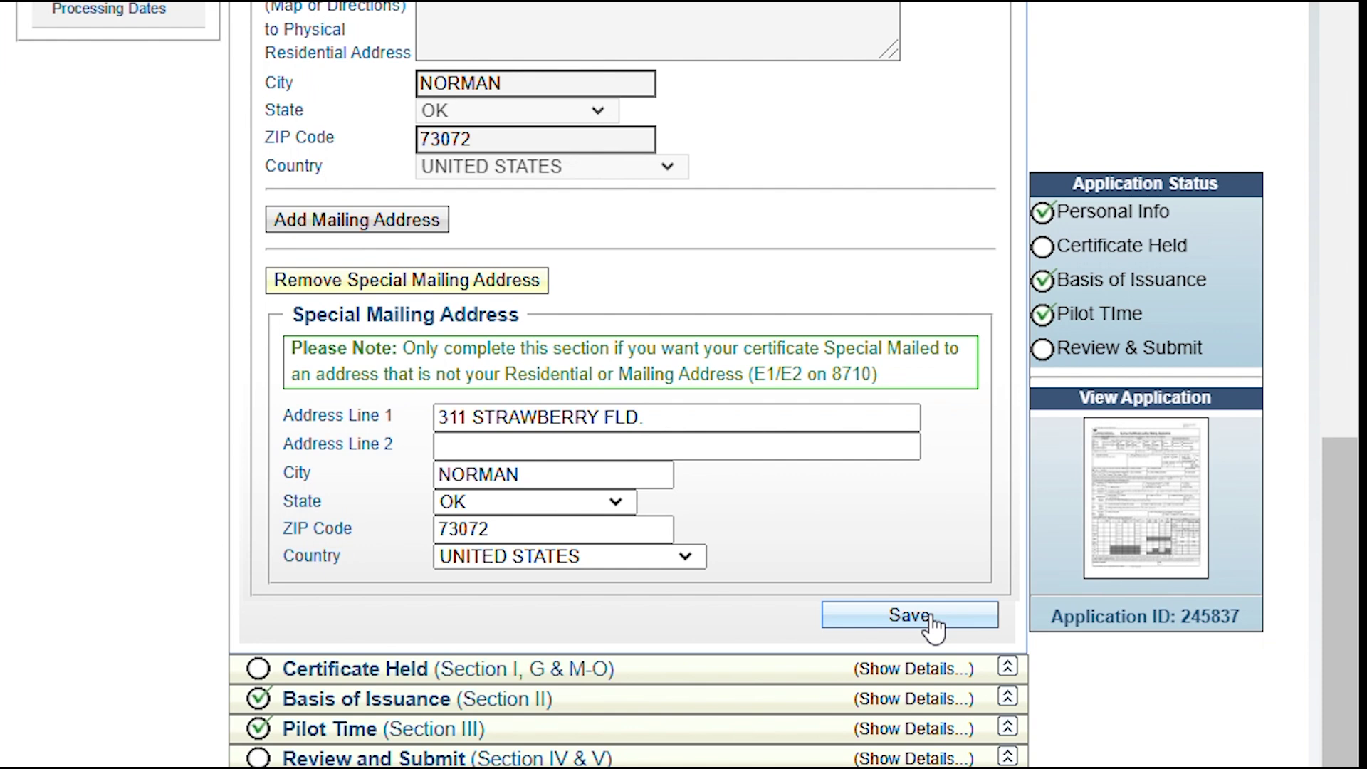
Save Personal Information, answer Yes to English language and No to drug conviction, then save Certificate Held
{"action": "left_click", "coordinate": [930, 615]}
{"action": "left_click_drag", "start_coordinate": [1333, 413], "coordinate": [1317, 567]}
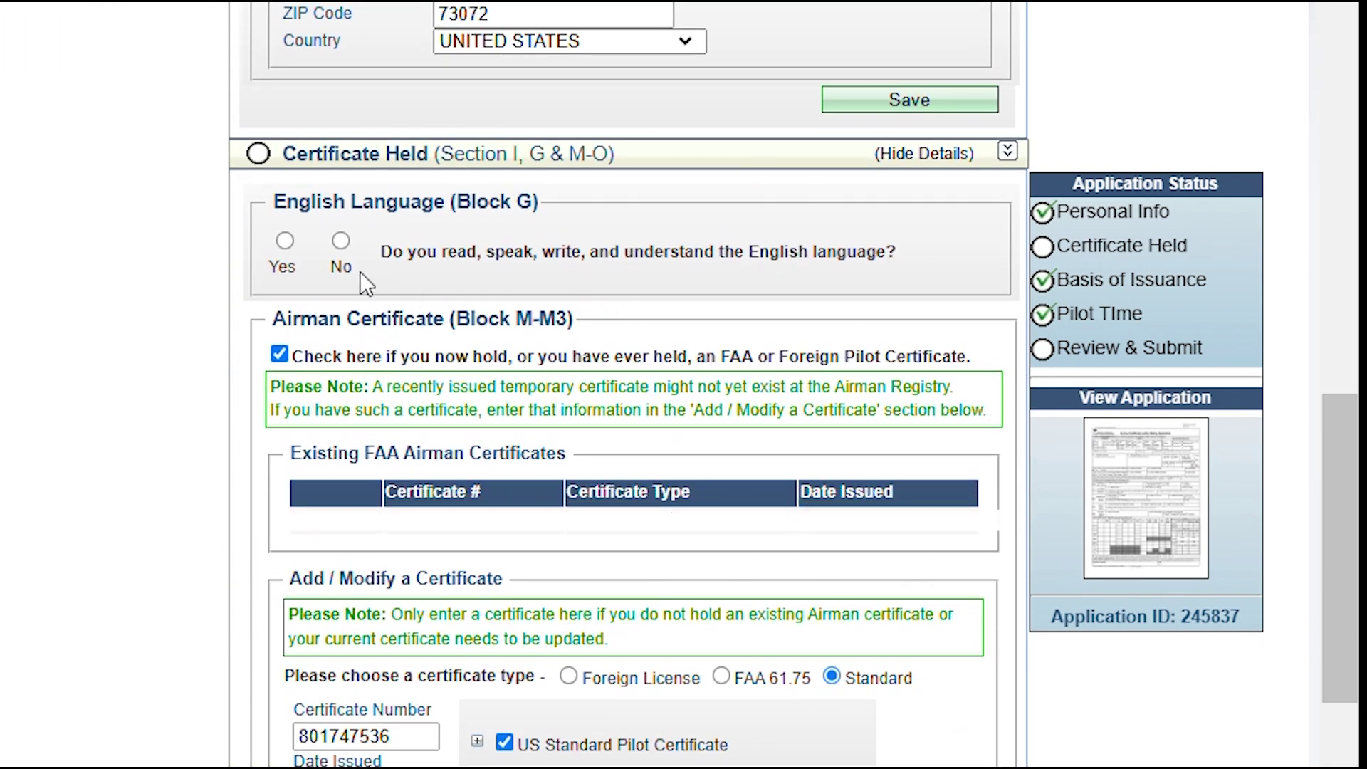
{"action": "left_click", "coordinate": [285, 241]}
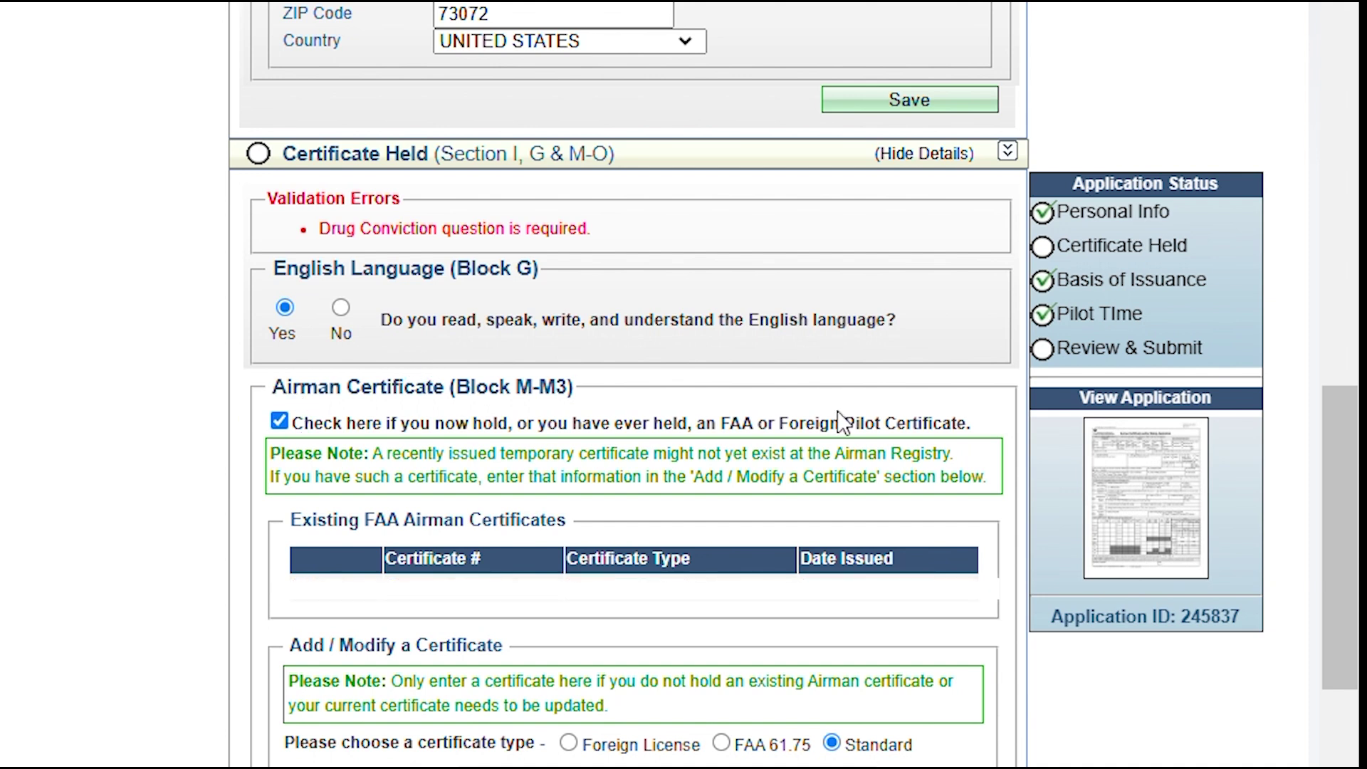
{"action": "left_click_drag", "start_coordinate": [1340, 454], "coordinate": [1316, 704]}
{"action": "left_click", "coordinate": [297, 569]}
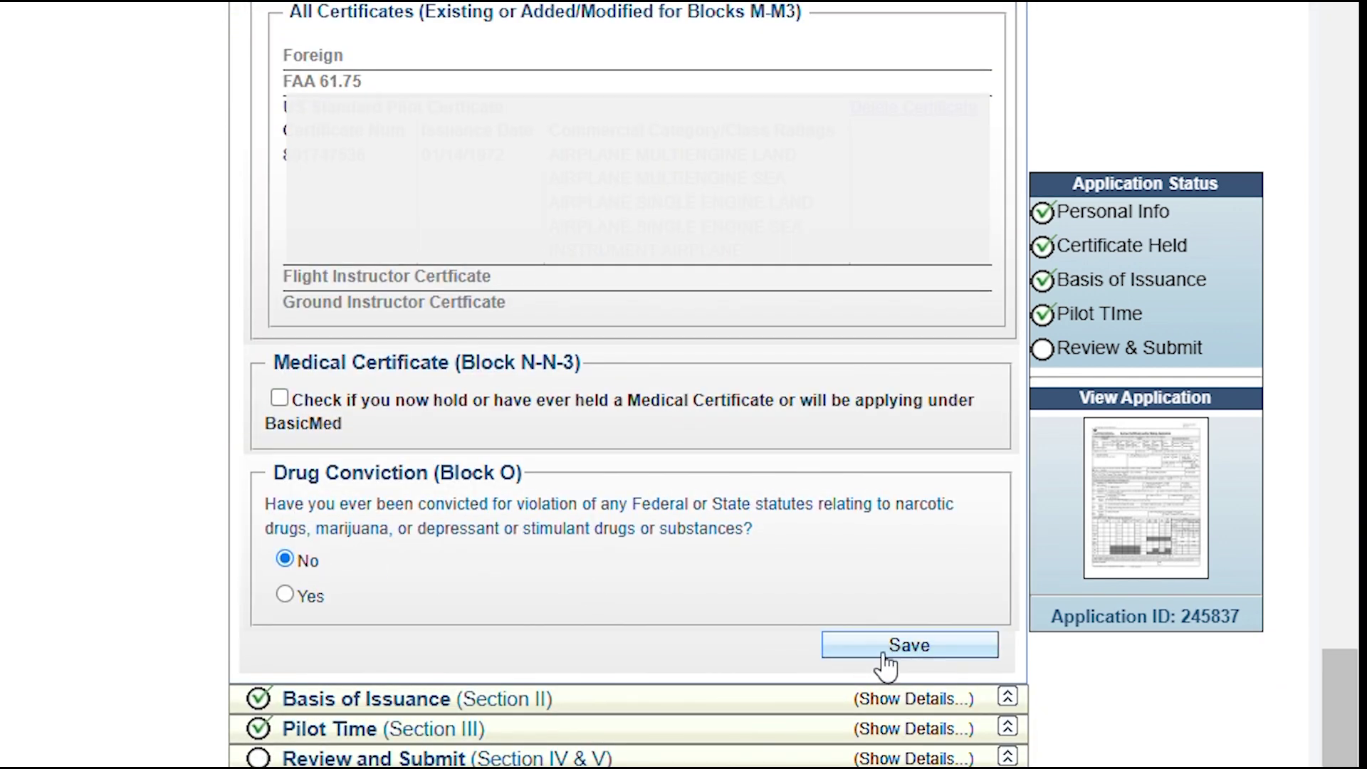
{"action": "left_click", "coordinate": [874, 662]}
{"action": "left_click_drag", "start_coordinate": [1327, 677], "coordinate": [1323, 699]}
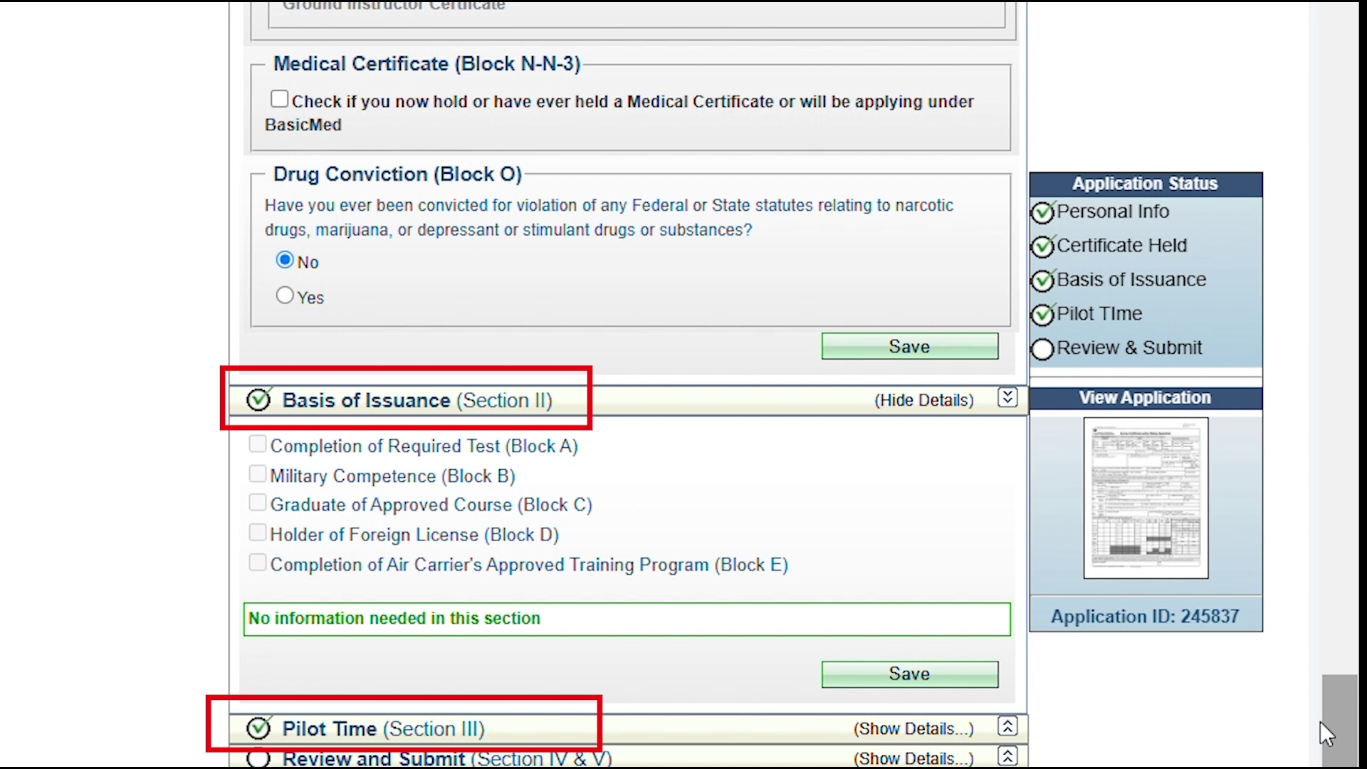
In Review and Submit, answer No to the Section IV prior Notice of Disapproval question
{"action": "scroll", "coordinate": [1346, 702], "scroll_direction": "down", "scroll_amount": 3}
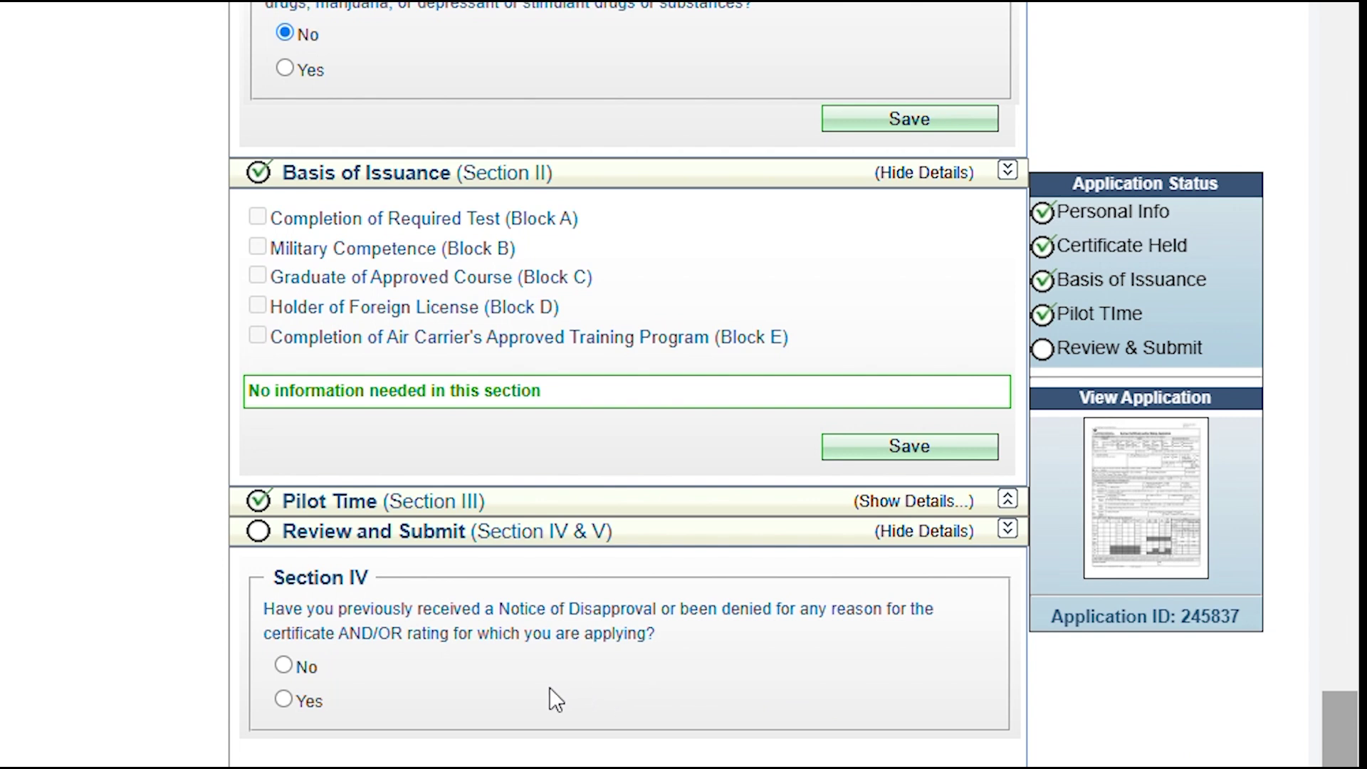
{"action": "left_click", "coordinate": [284, 664]}
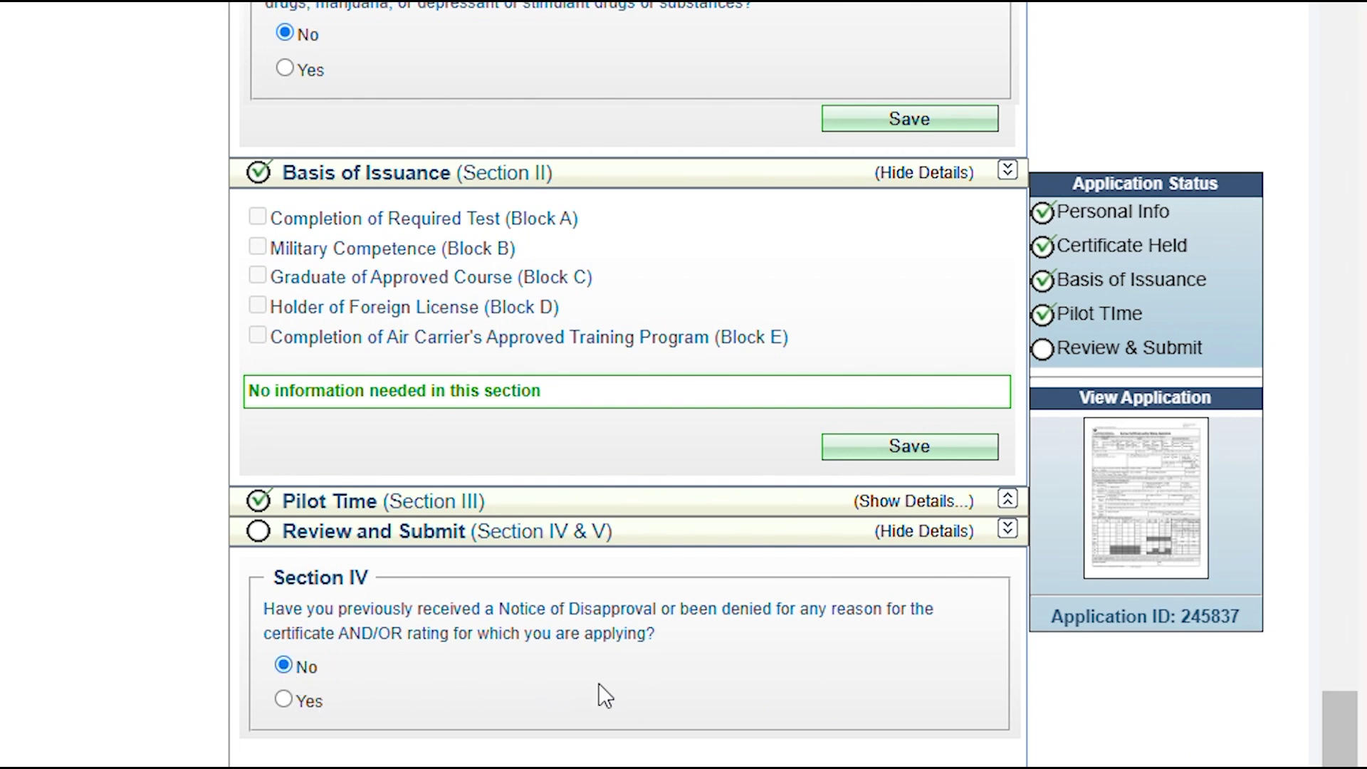
{"action": "scroll", "coordinate": [1346, 676], "scroll_direction": "down", "scroll_amount": 10}
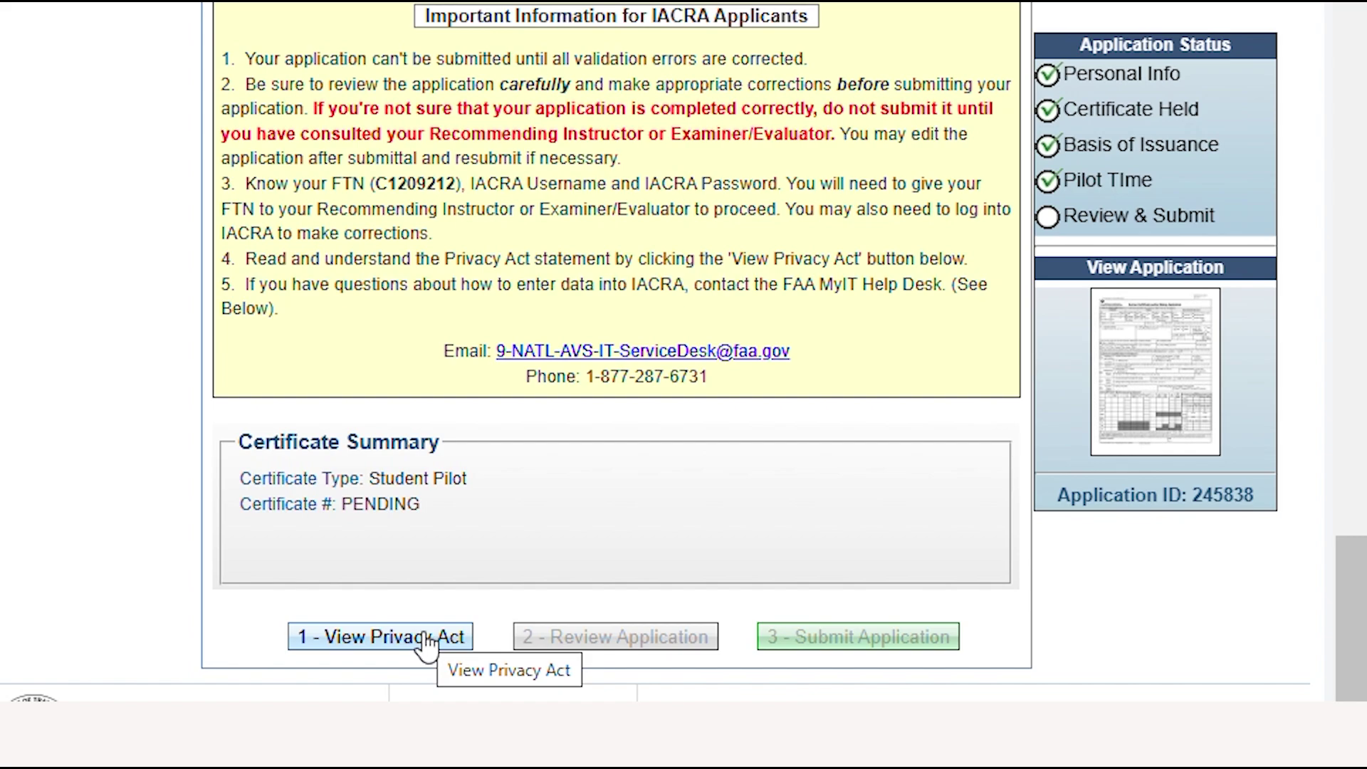
View the Privacy Act, review the application form, and submit the Student Pilot application
{"action": "left_click", "coordinate": [426, 637]}
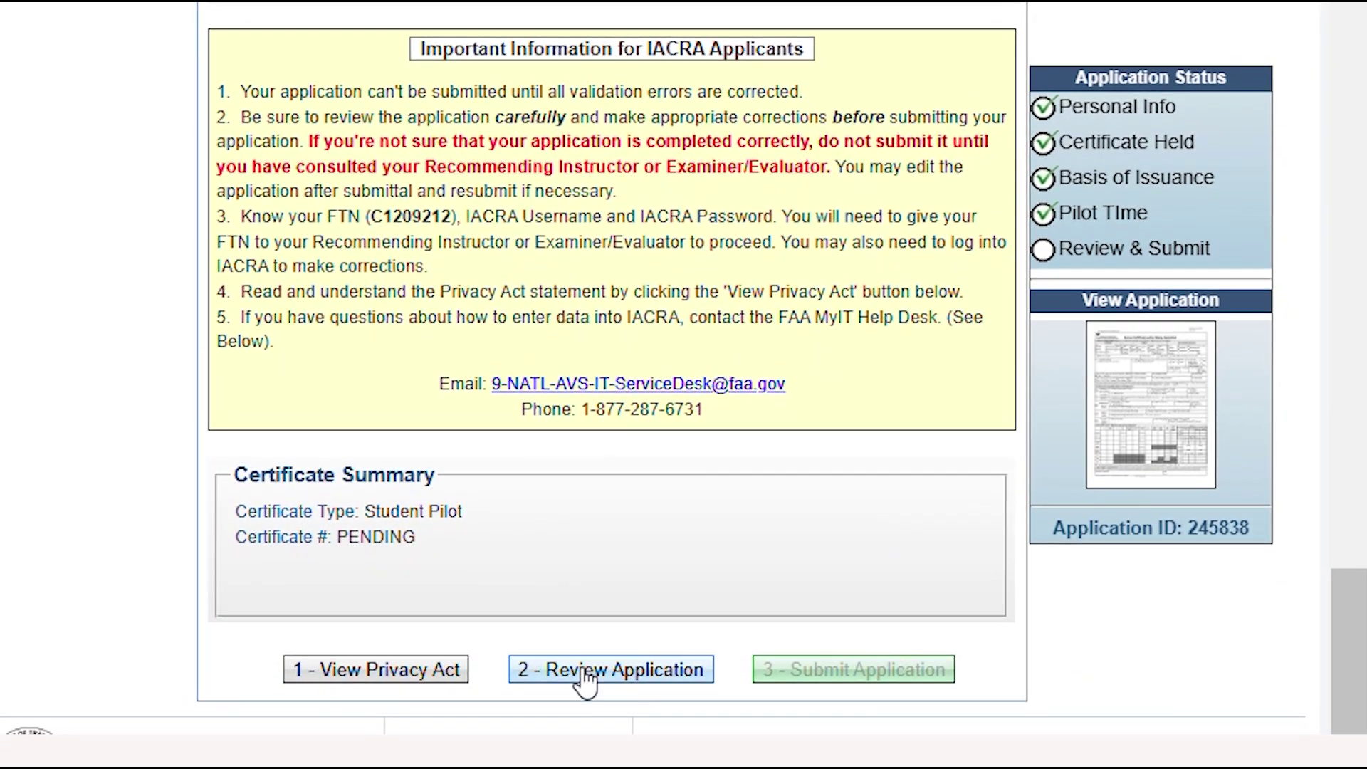
{"action": "left_click", "coordinate": [586, 673]}
{"action": "scroll", "coordinate": [449, 65], "scroll_direction": "down", "scroll_amount": 1}
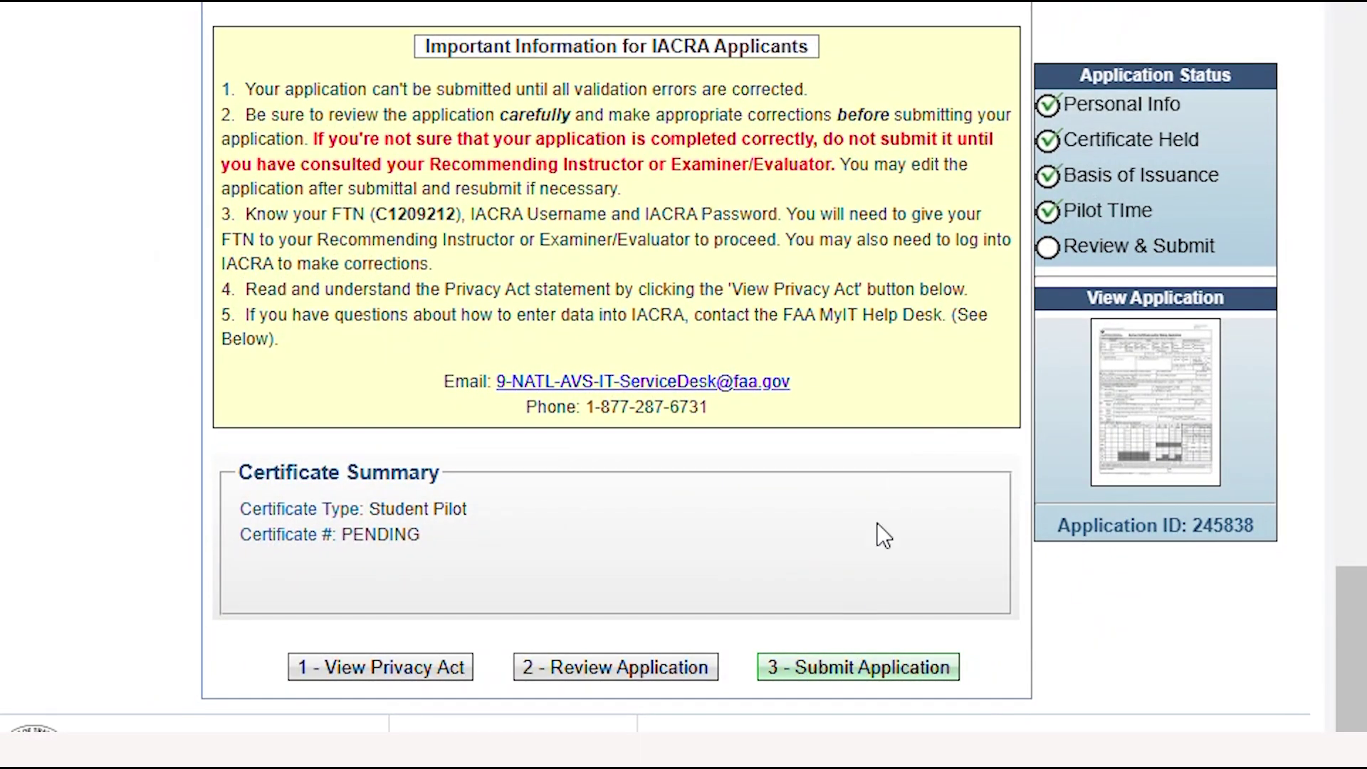
{"action": "left_click", "coordinate": [905, 667]}
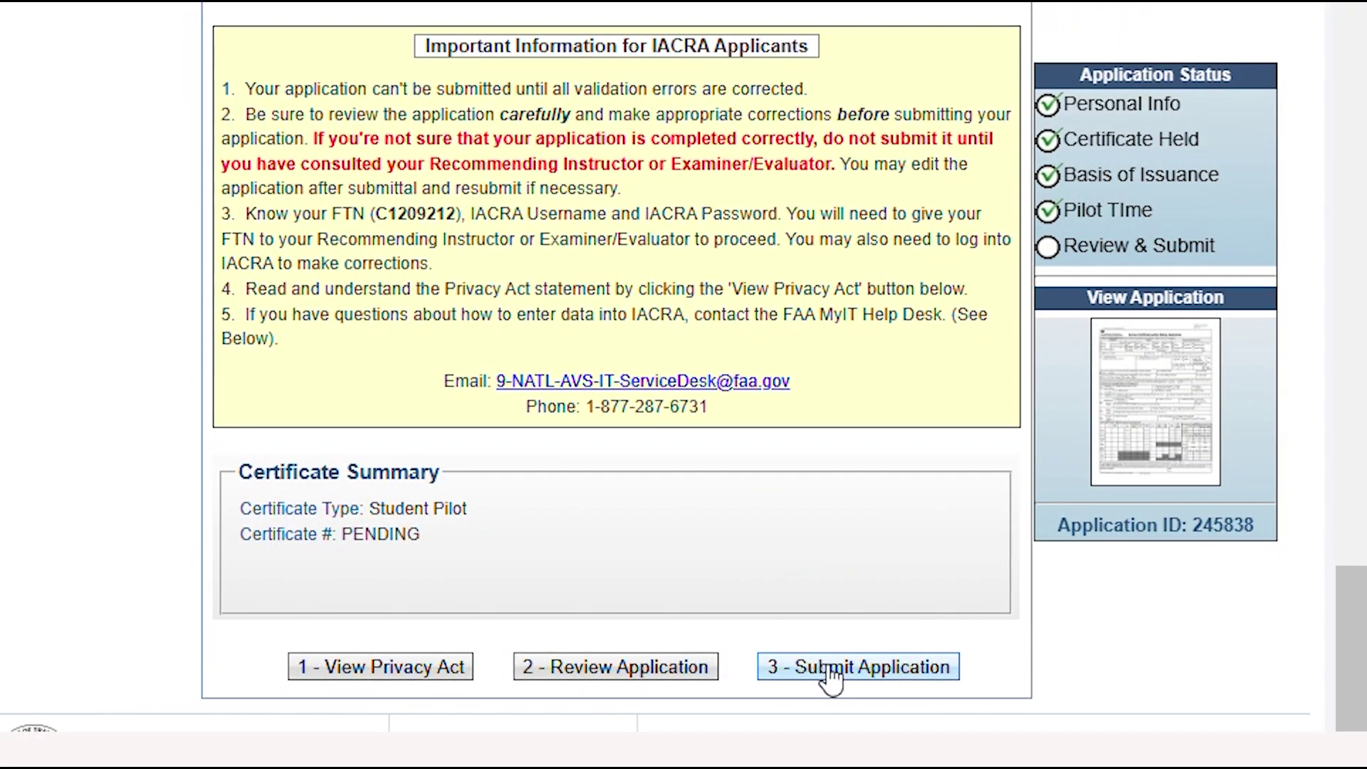
{"action": "scroll", "coordinate": [830, 712], "scroll_direction": "up", "scroll_amount": 2}
{"action": "scroll", "coordinate": [834, 756], "scroll_direction": "up", "scroll_amount": 1}
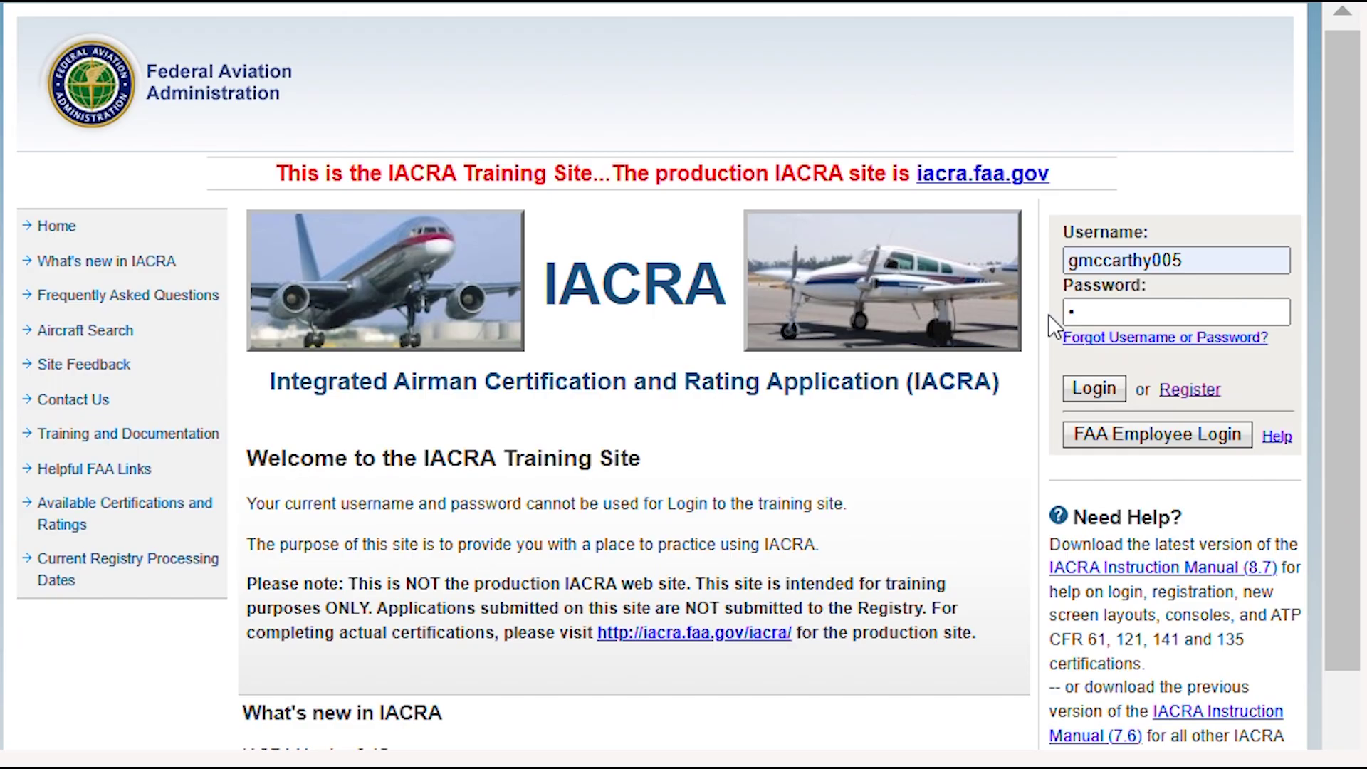
Log in as the instructor and retrieve the student's application by the applicant's FTN
{"action": "type", "text": "*****"}
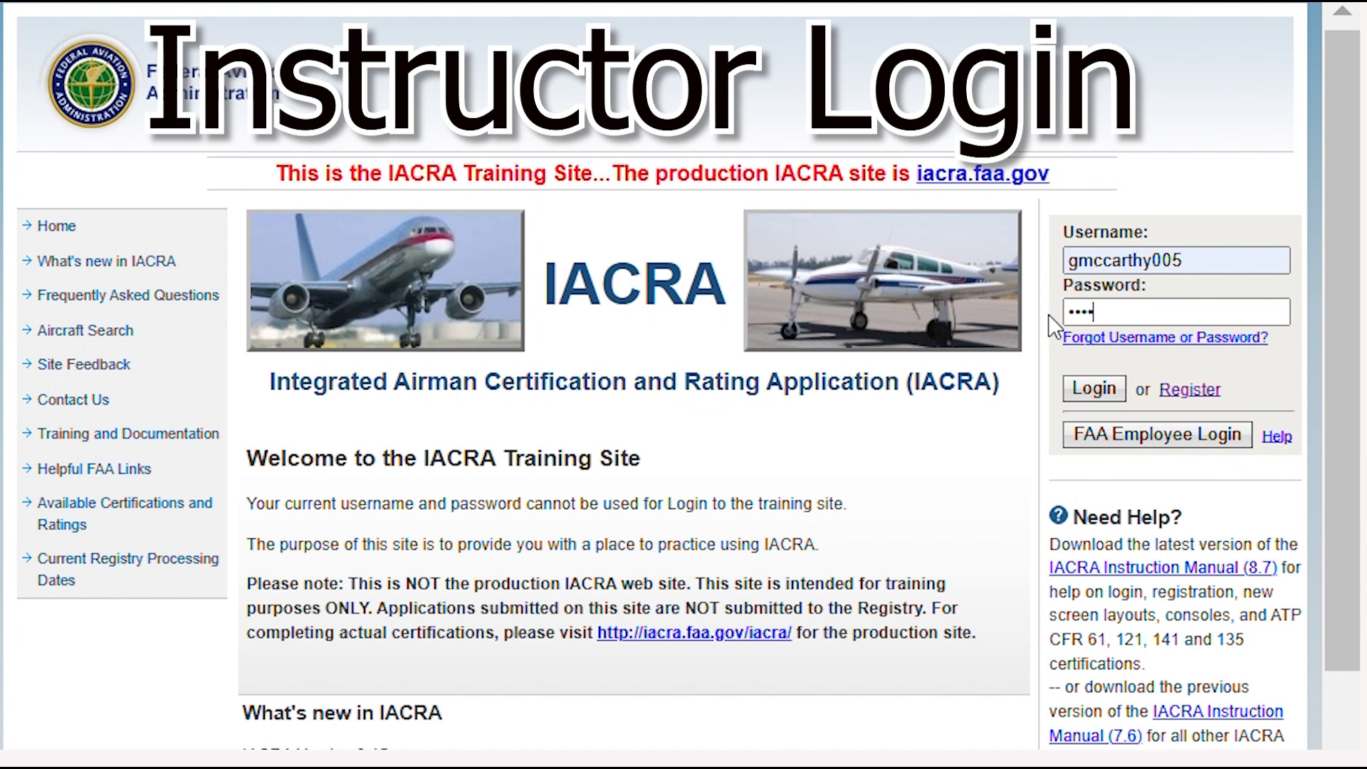
{"action": "type", "text": "****"}
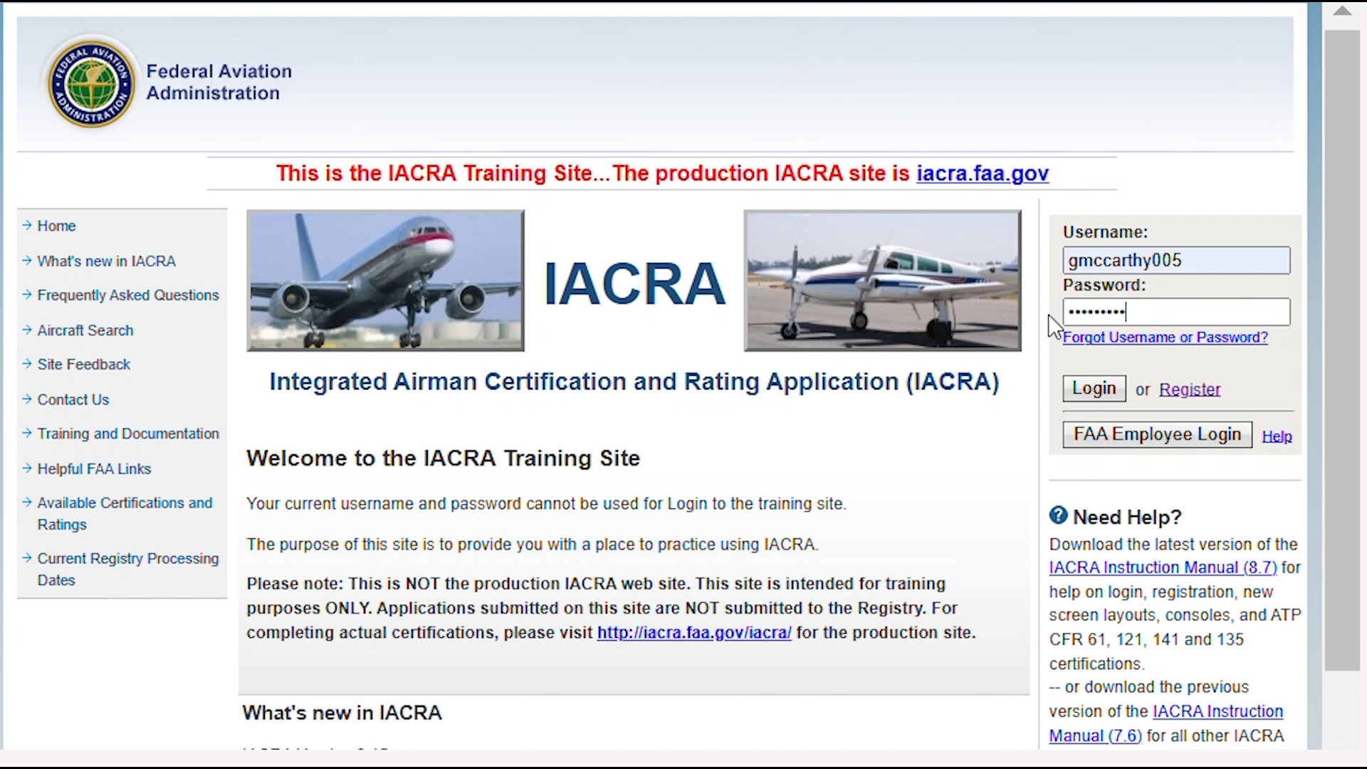
{"action": "type", "text": "**"}
{"action": "key", "text": "Return"}
{"action": "left_click", "coordinate": [386, 322]}
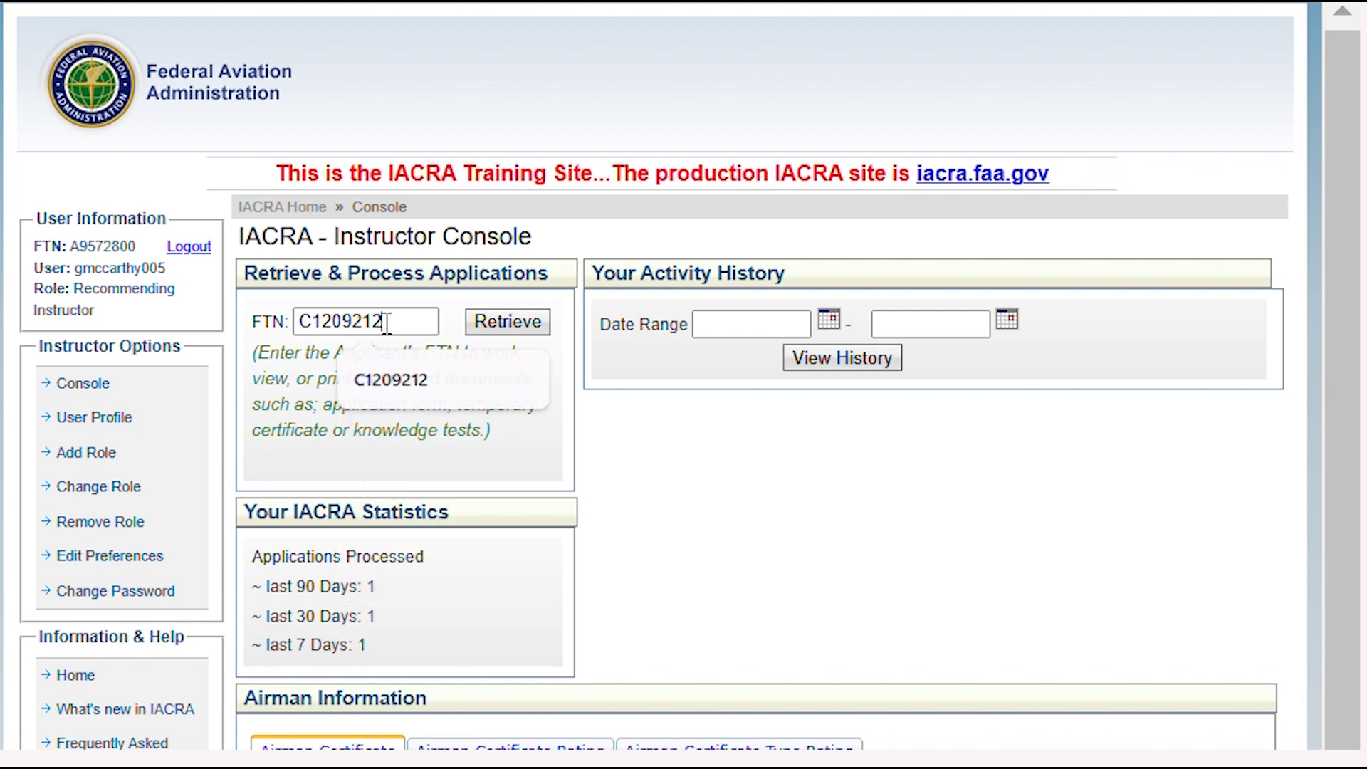
{"action": "left_click", "coordinate": [501, 335]}
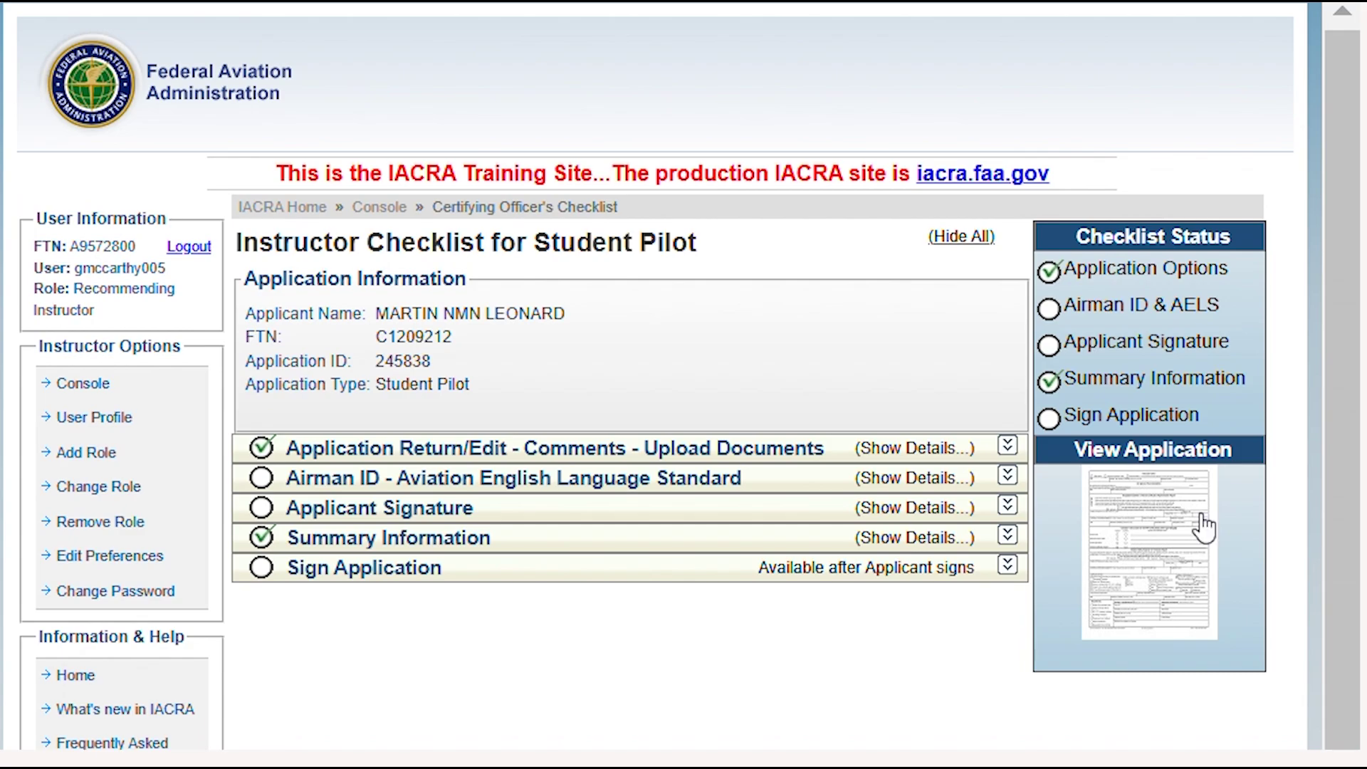
Record a USA driver's license ID (California, expires 12/25/2028) with AELS Yes, save, and confirm
{"action": "left_click", "coordinate": [390, 483]}
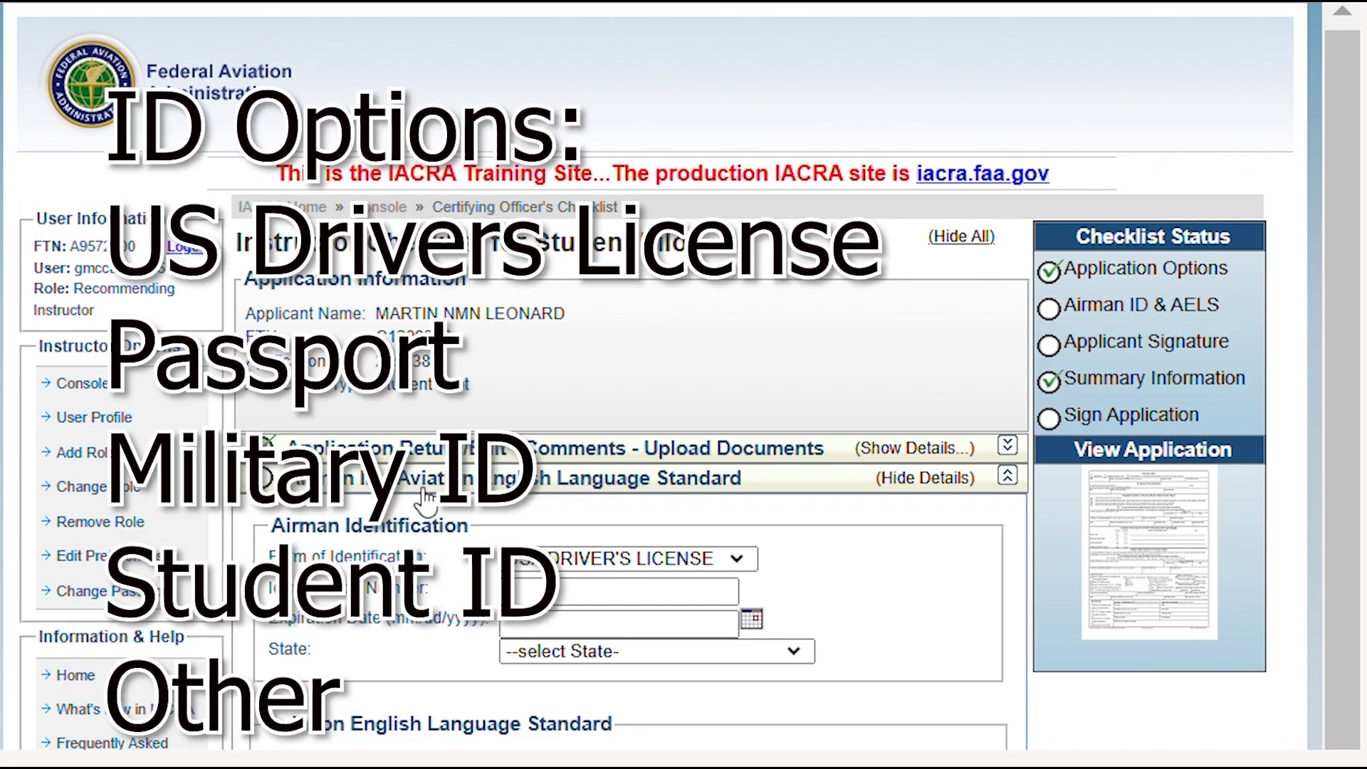
{"action": "left_click", "coordinate": [747, 571]}
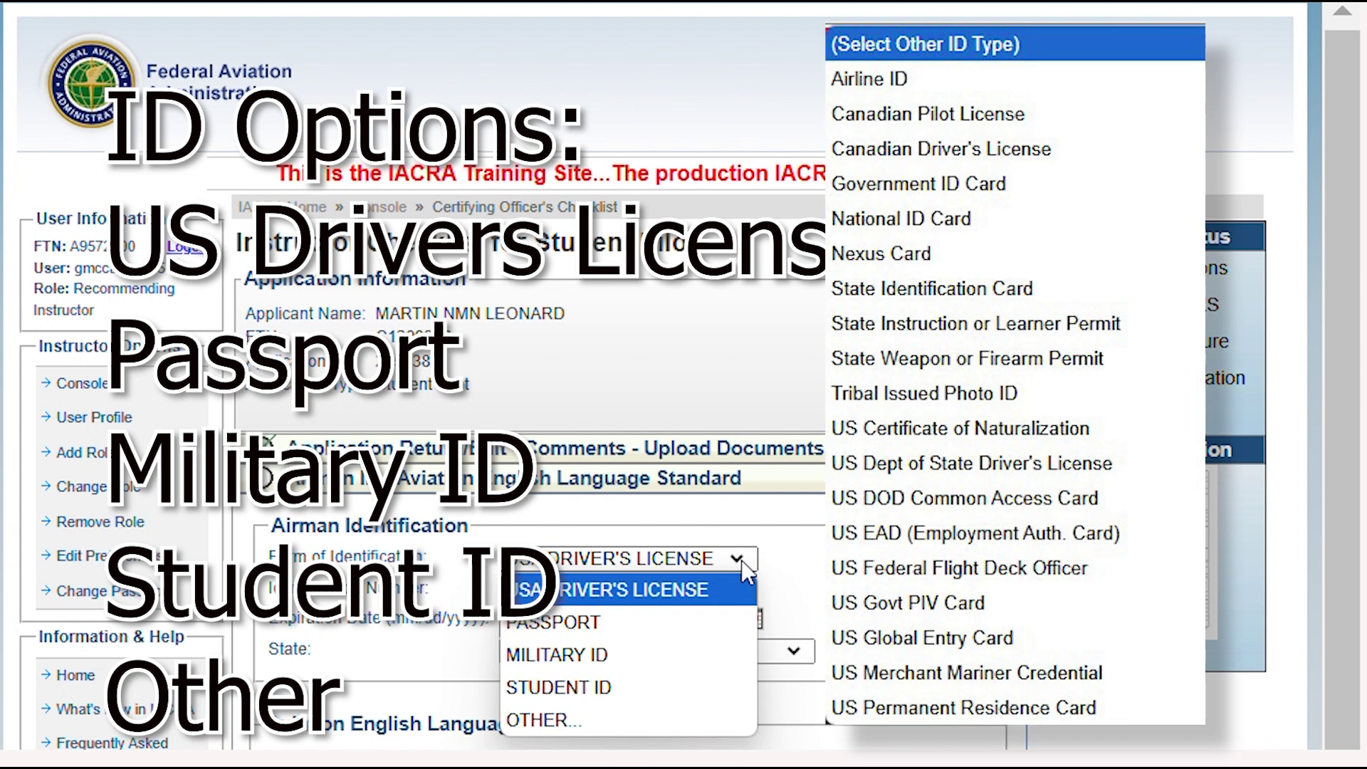
{"action": "left_click", "coordinate": [662, 590]}
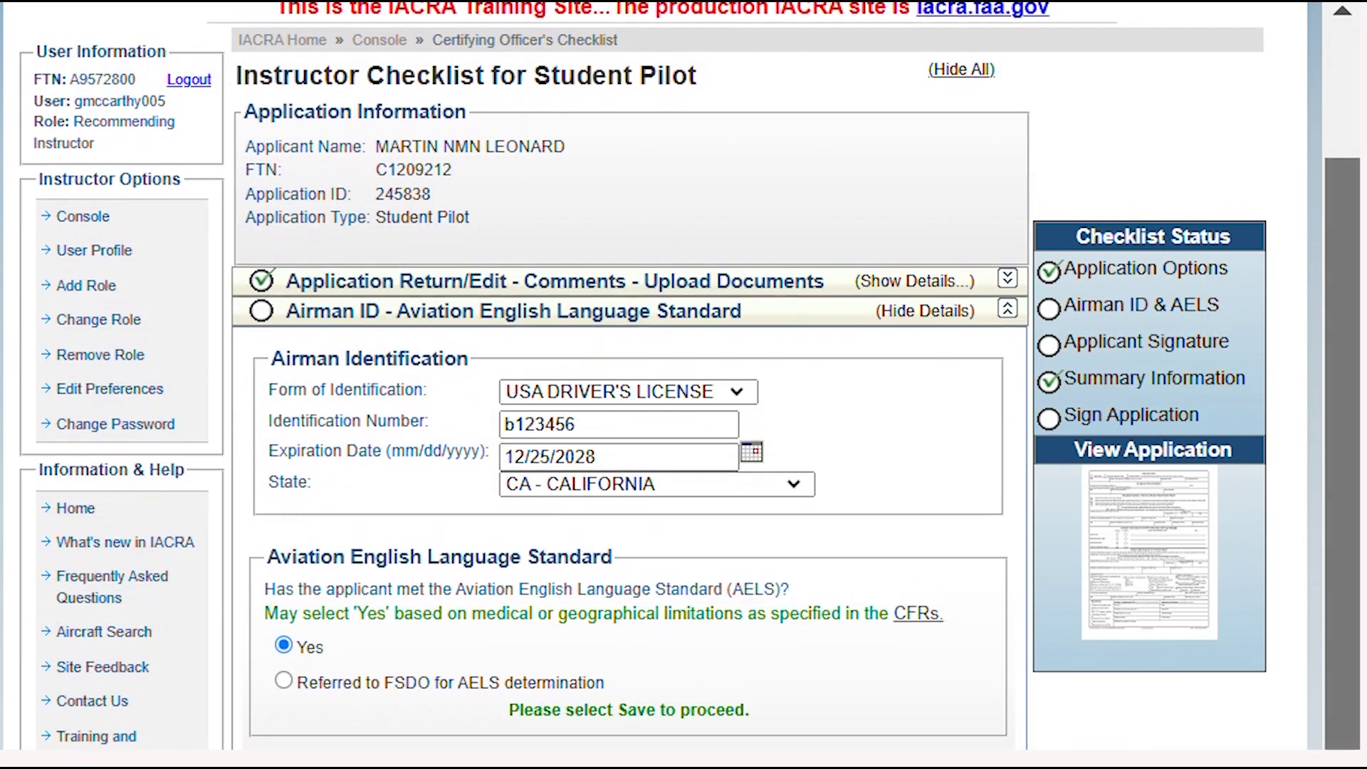
{"action": "scroll", "coordinate": [626, 384], "scroll_direction": "down", "scroll_amount": 1}
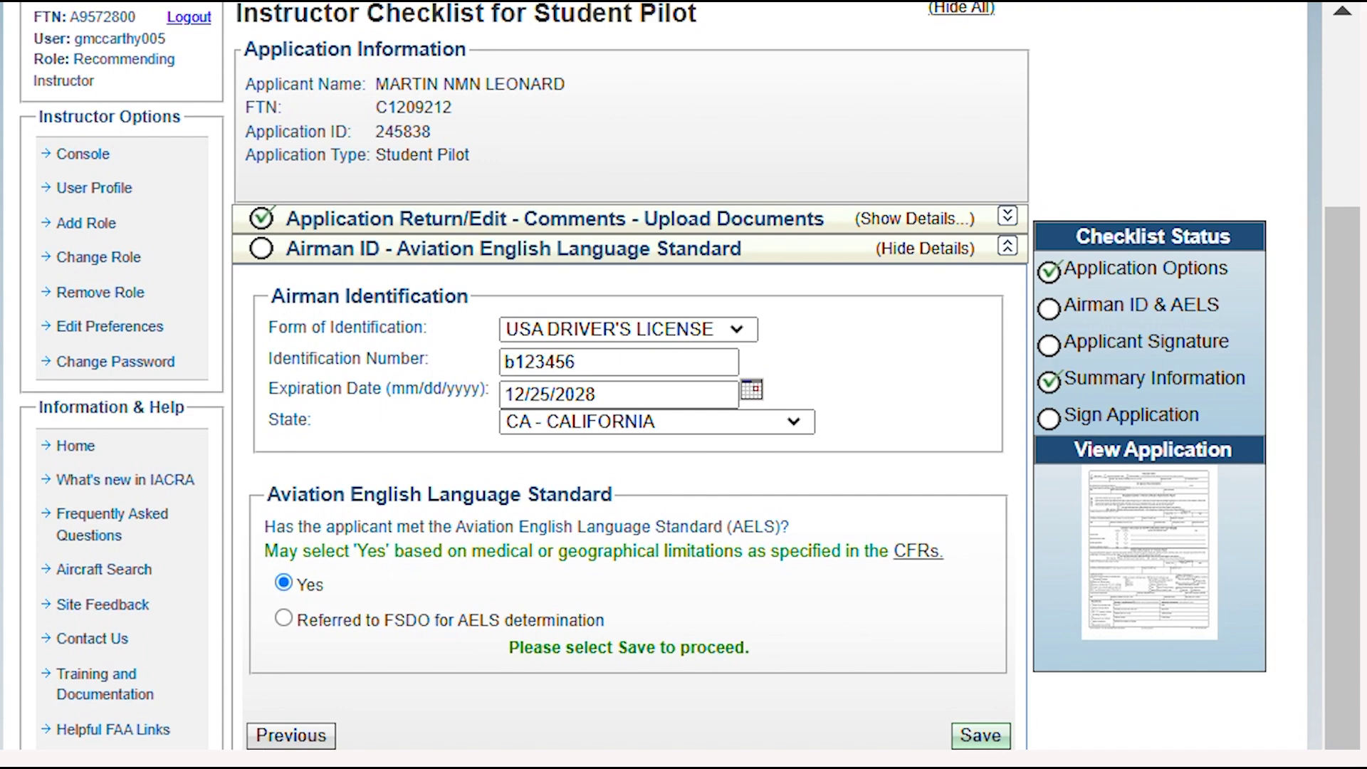
{"action": "left_click", "coordinate": [980, 737]}
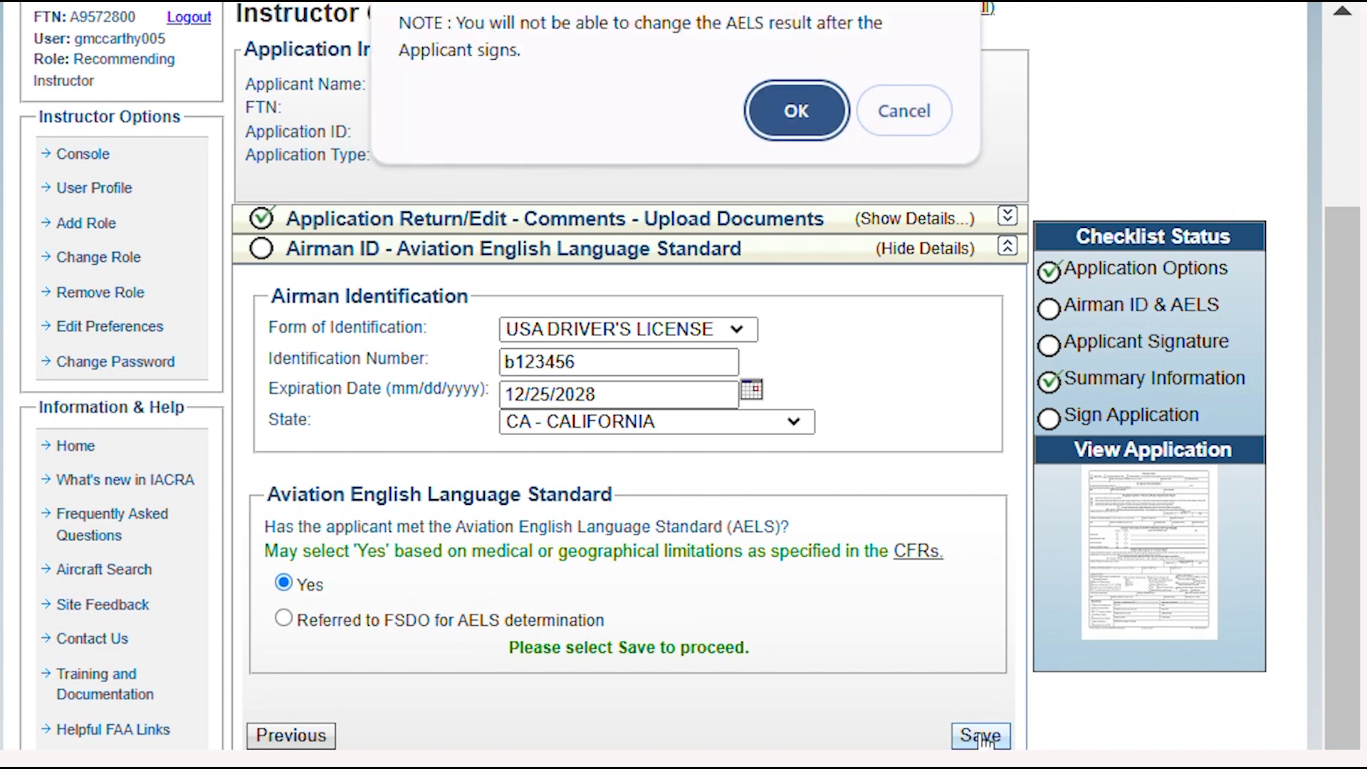
{"action": "left_click", "coordinate": [805, 113]}
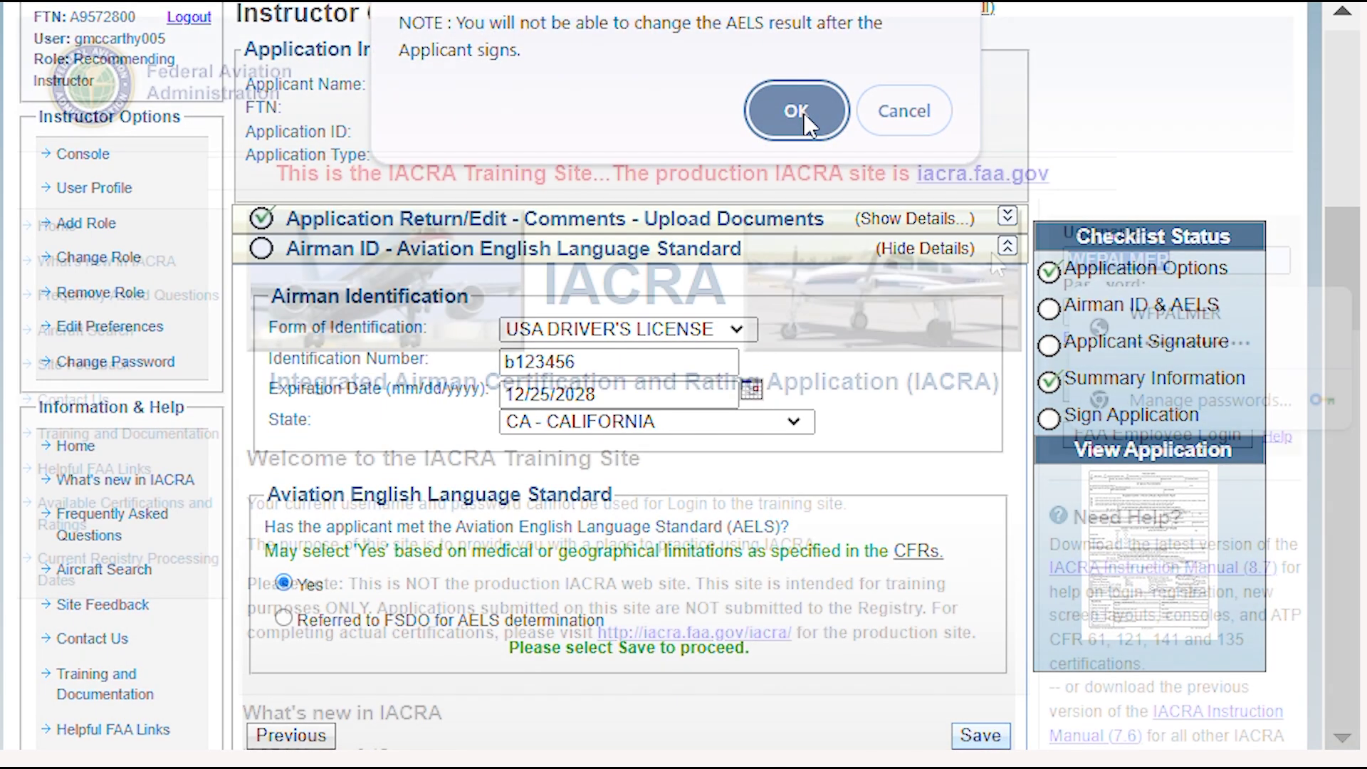
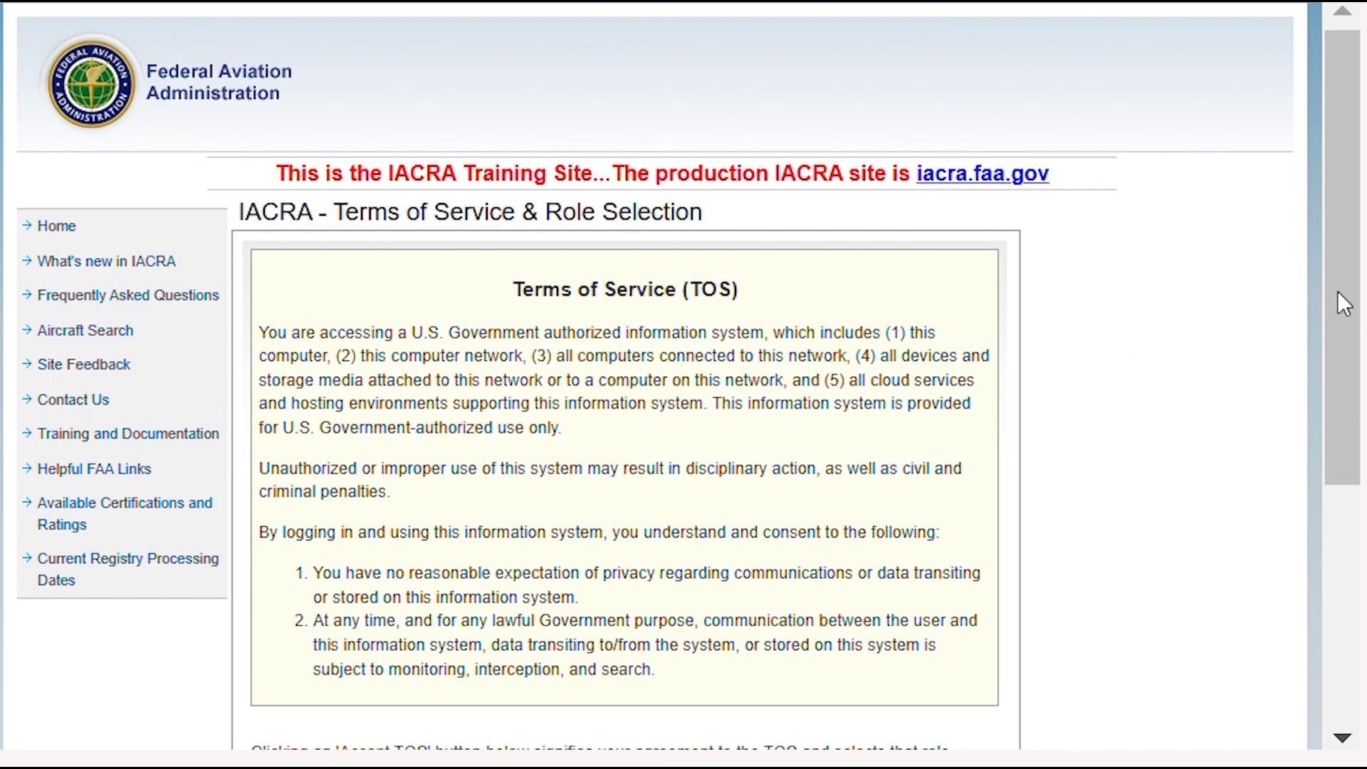
Log in with the student's applicant account and accept the APPLICANT terms of service
{"action": "left_click_drag", "start_coordinate": [1336, 299], "coordinate": [1331, 503]}
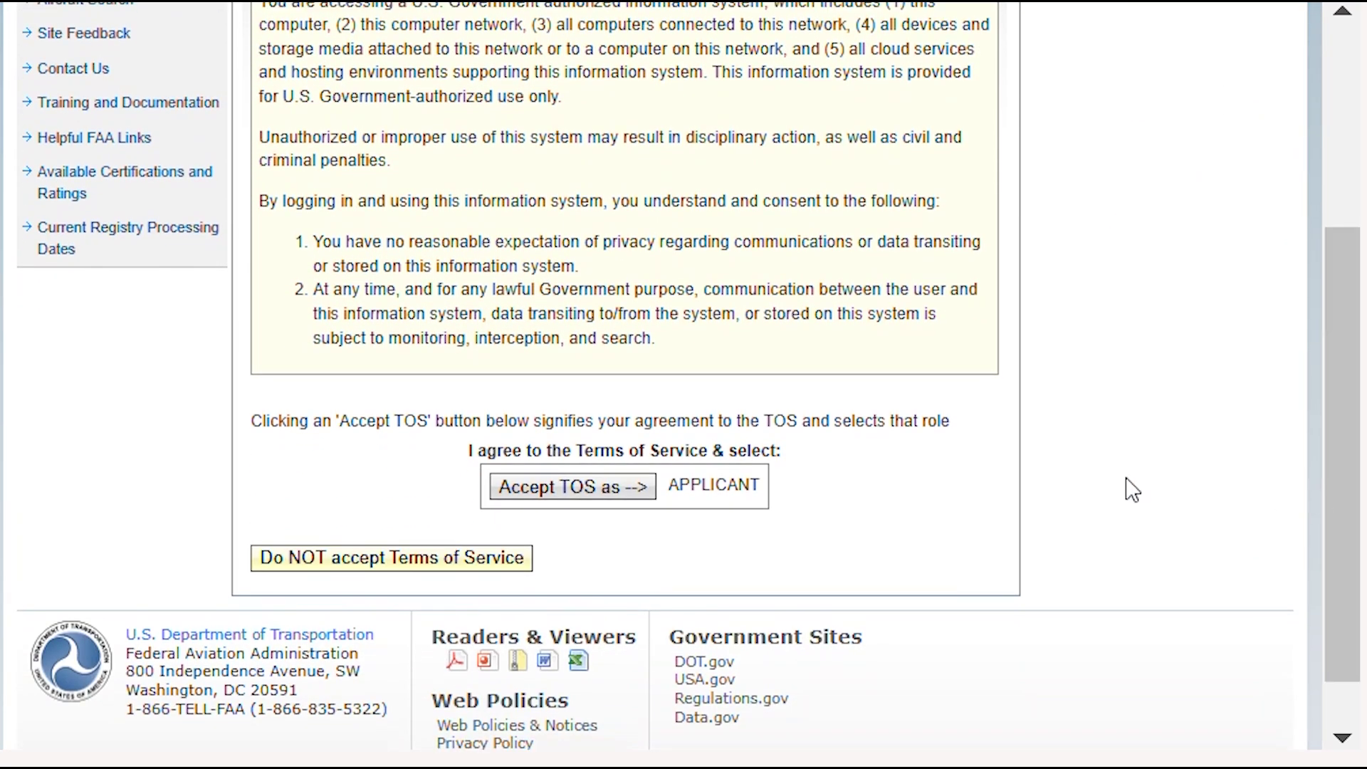
{"action": "left_click", "coordinate": [602, 490]}
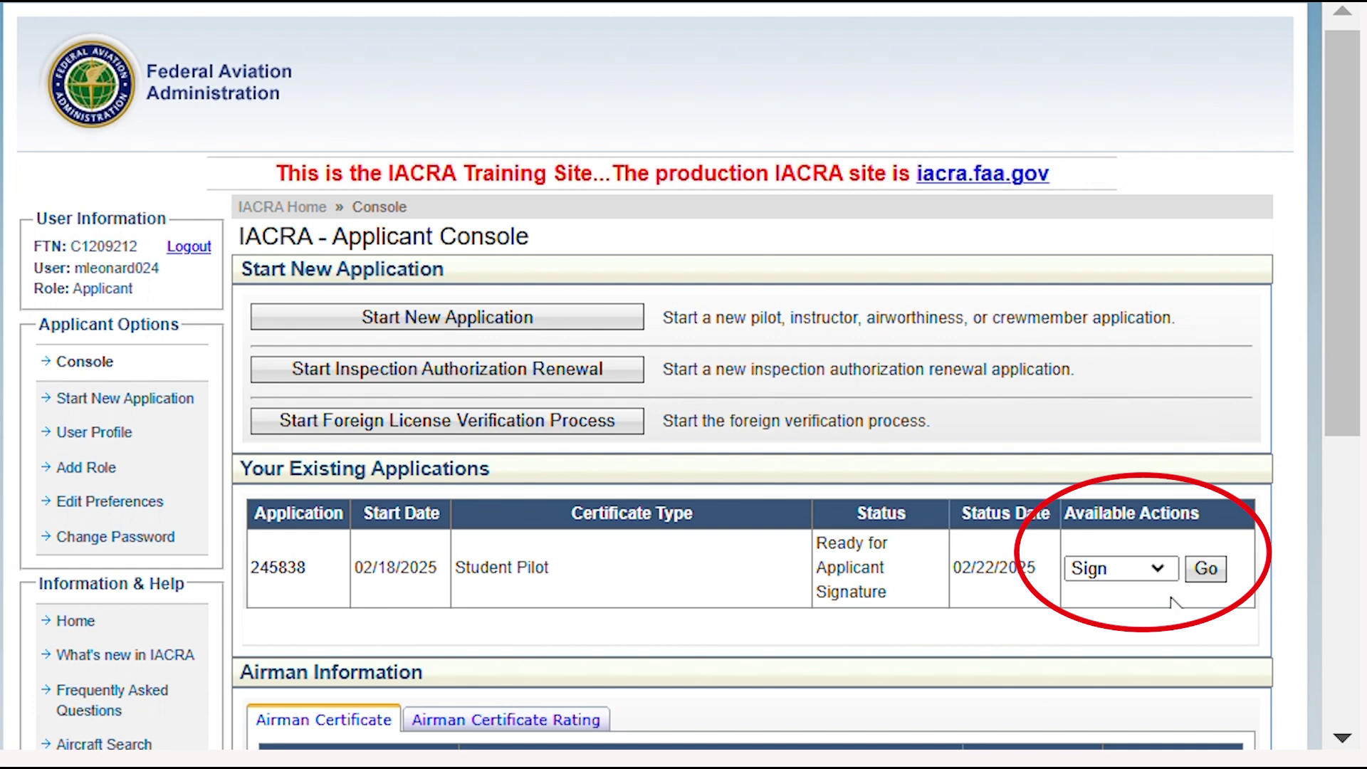
Begin signing the Student Pilot application and sign the Pilot's Bill of Rights acknowledgement
{"action": "left_click", "coordinate": [1209, 570]}
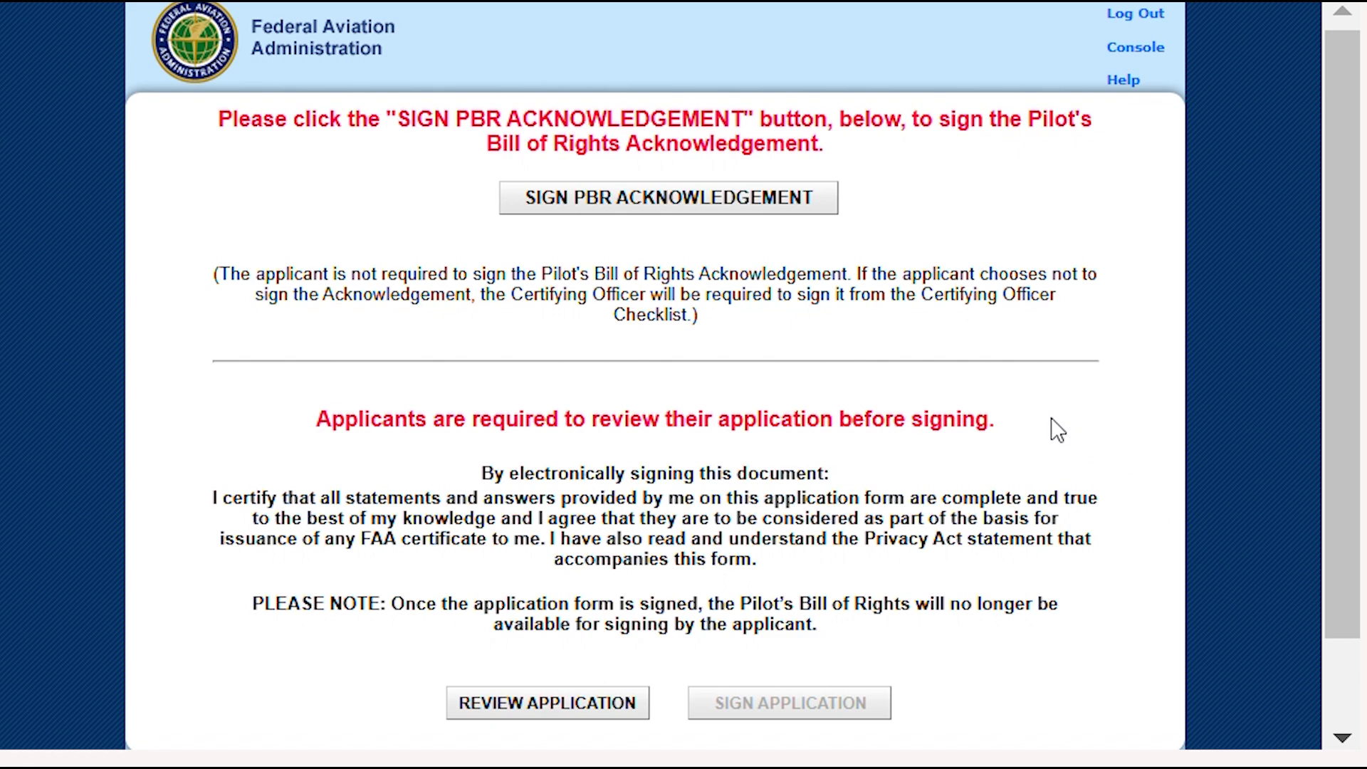
{"action": "left_click", "coordinate": [629, 217]}
{"action": "left_click", "coordinate": [603, 433]}
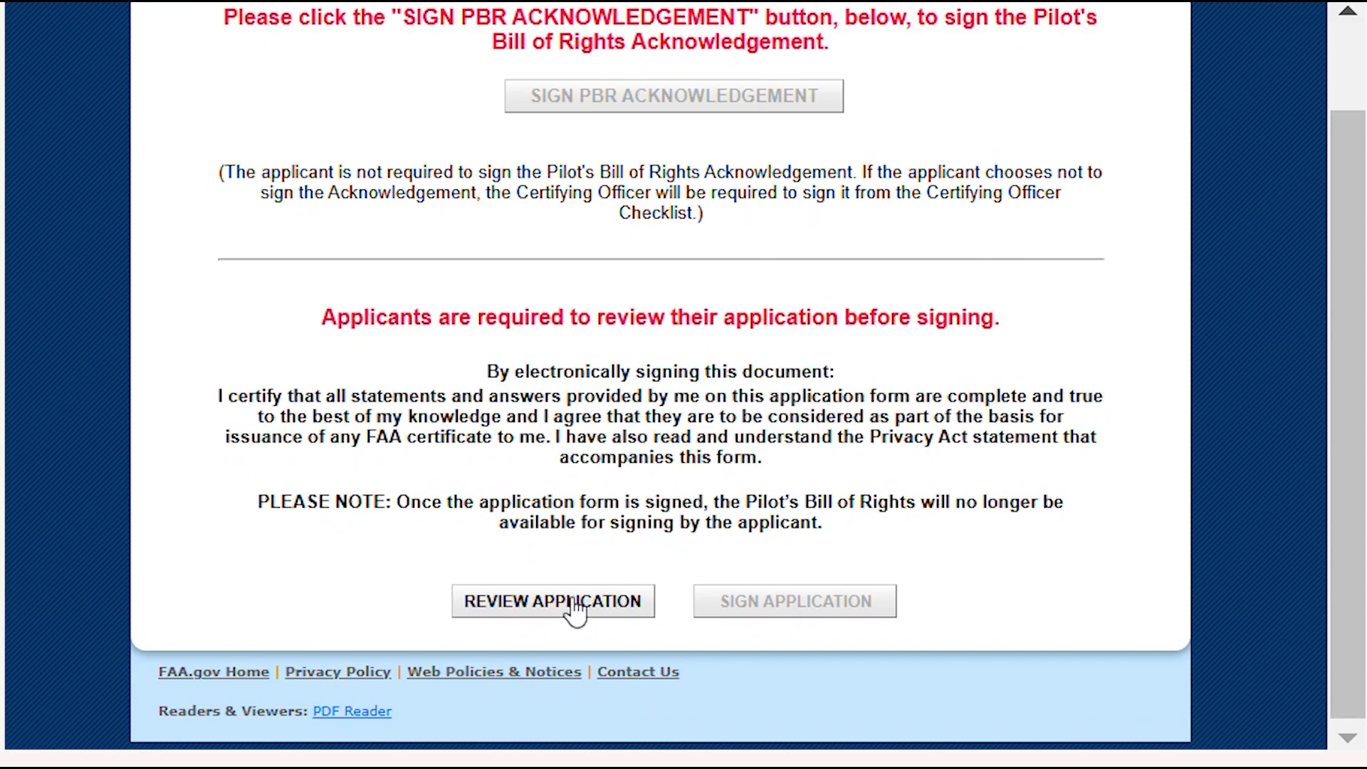
Review and sign the application as the applicant, then view the 02/18/2025 temporary certificate
{"action": "left_click", "coordinate": [575, 603]}
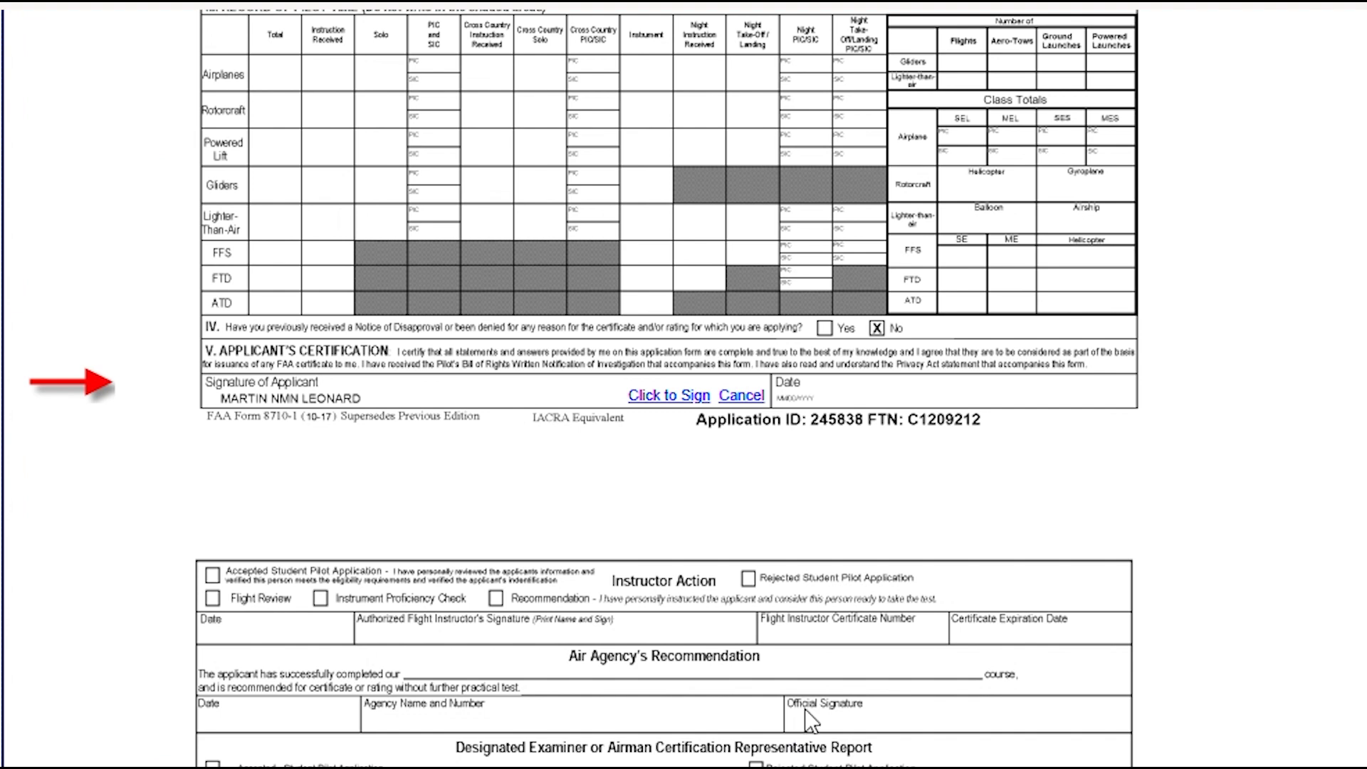
{"action": "left_click", "coordinate": [667, 397]}
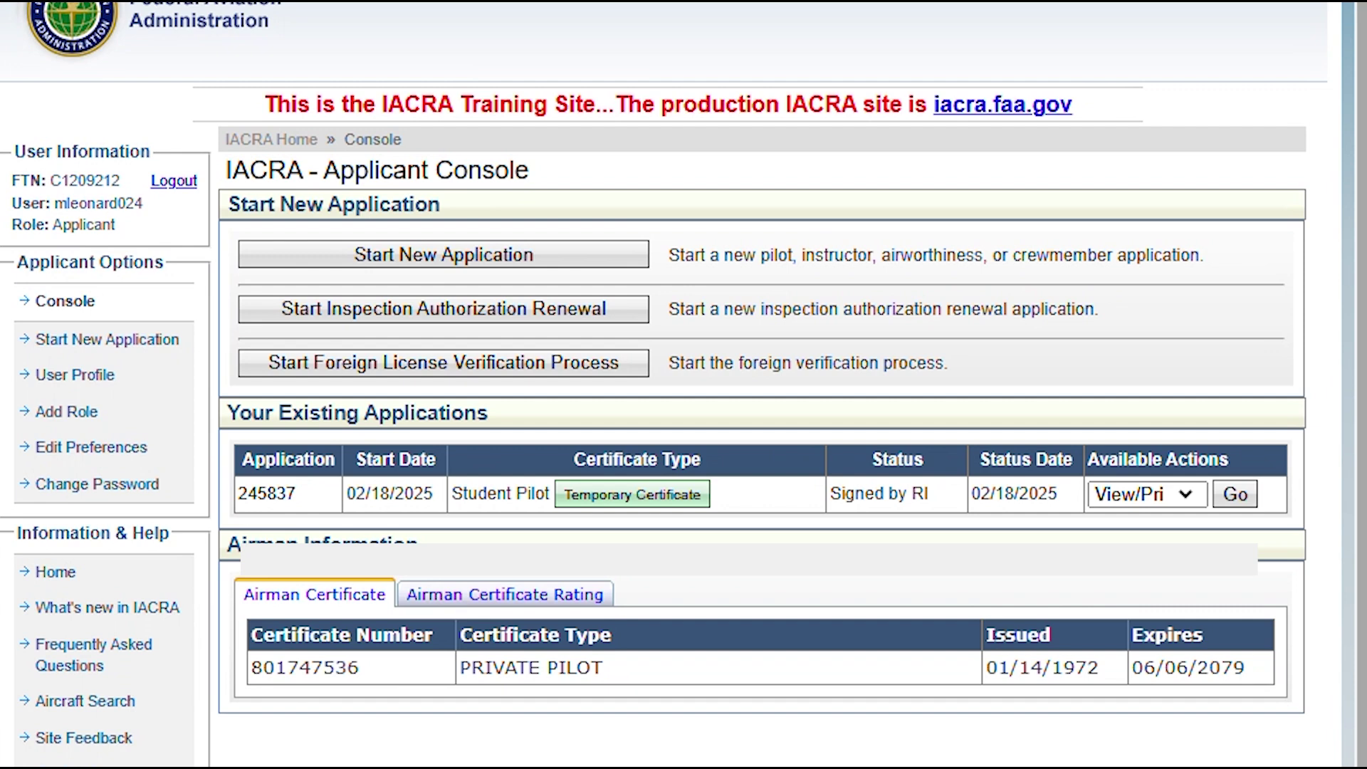
{"action": "left_click", "coordinate": [661, 495]}
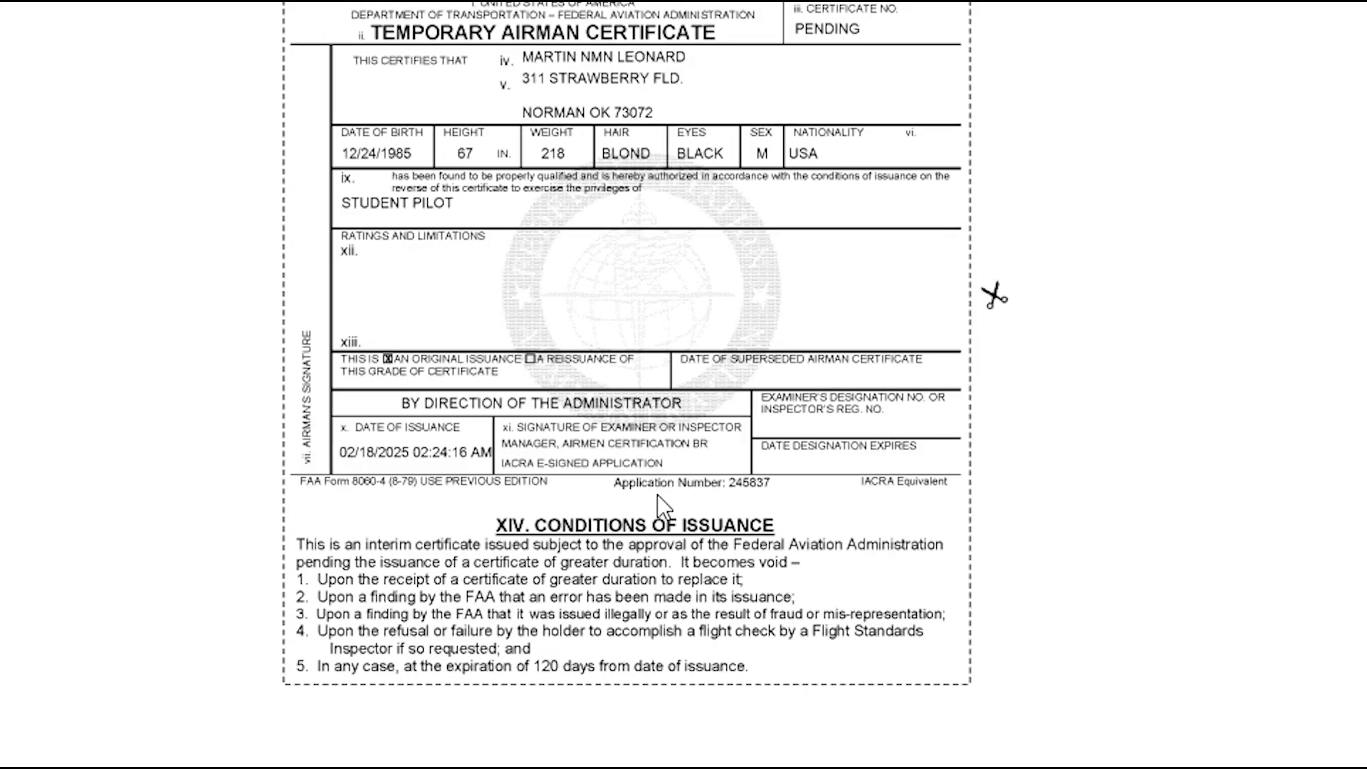